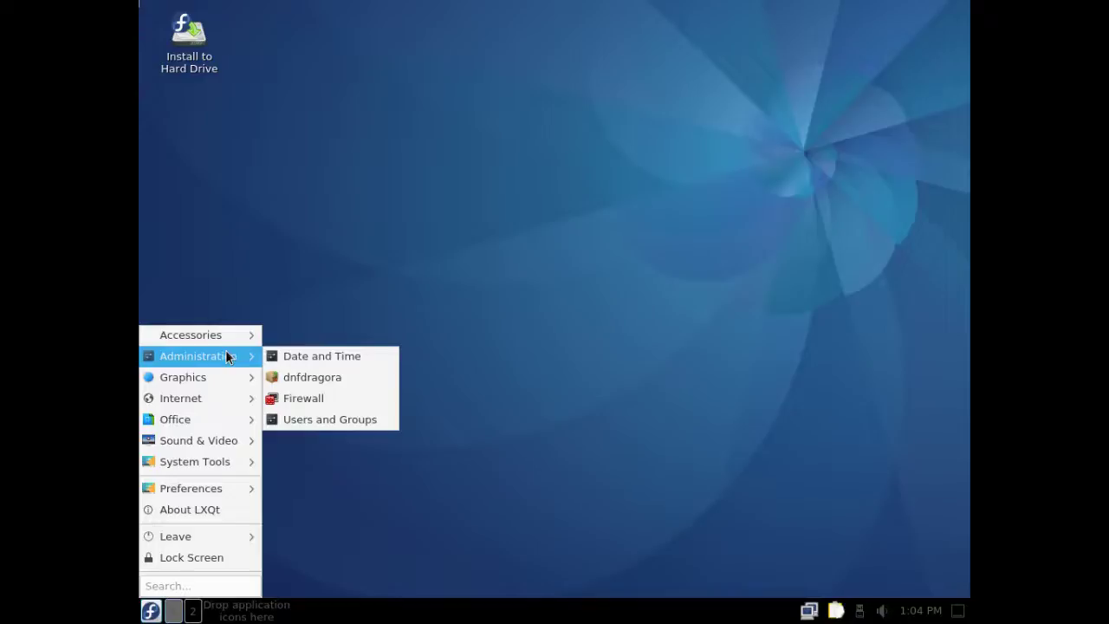
Launch the dnfdragora package manager and look through the applications in the Graphics, Internet, Office and System Tools categories
{"action": "left_click", "coordinate": [317, 379]}
{"action": "left_click", "coordinate": [151, 610]}
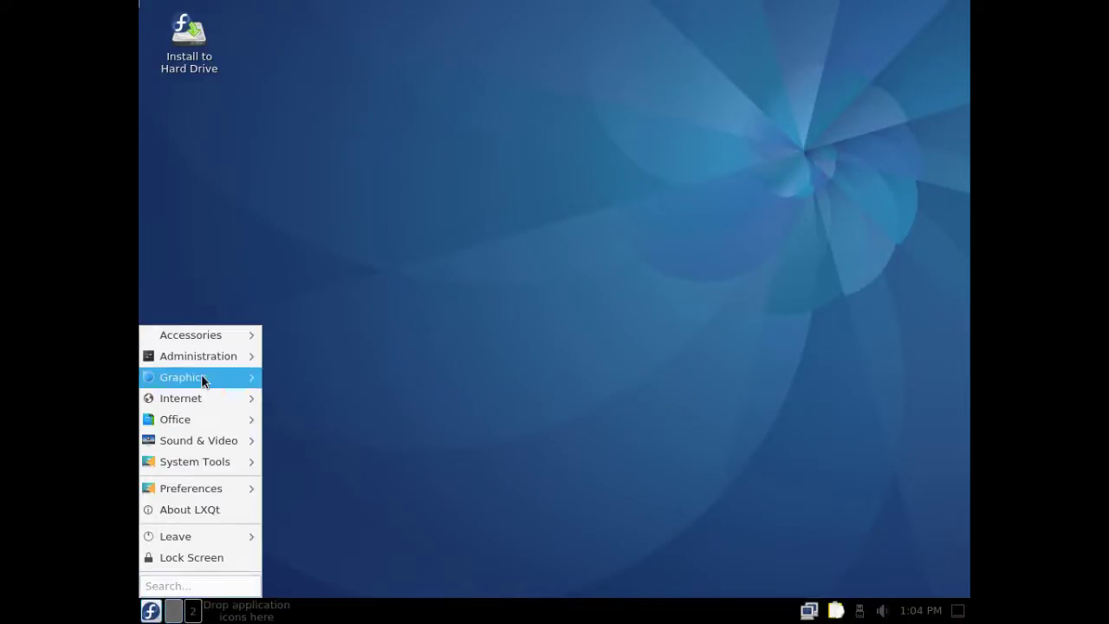
{"action": "mouse_move", "coordinate": [204, 381]}
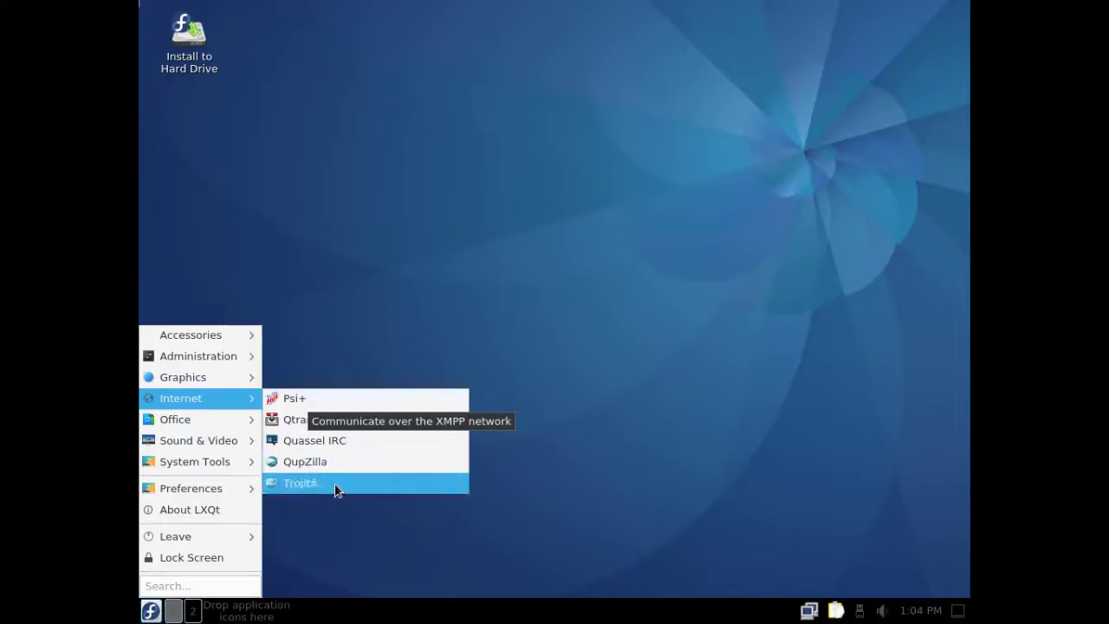
{"action": "mouse_move", "coordinate": [241, 423]}
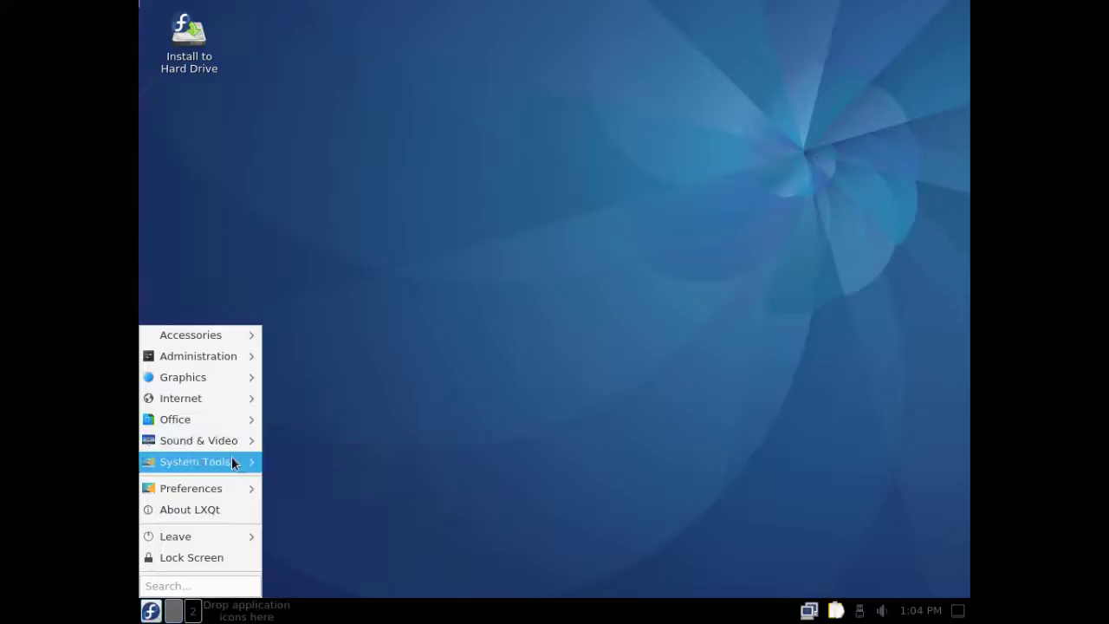
{"action": "mouse_move", "coordinate": [232, 461]}
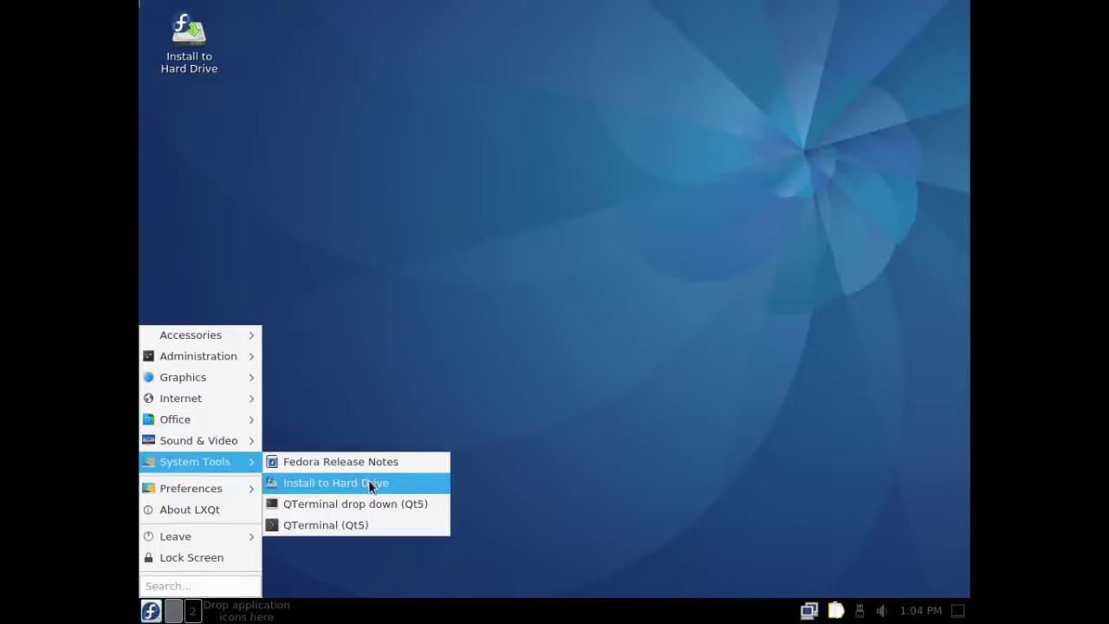
Open a QTerminal window, print the system information with uname -a and highlight the kernel version number
{"action": "left_click", "coordinate": [377, 523]}
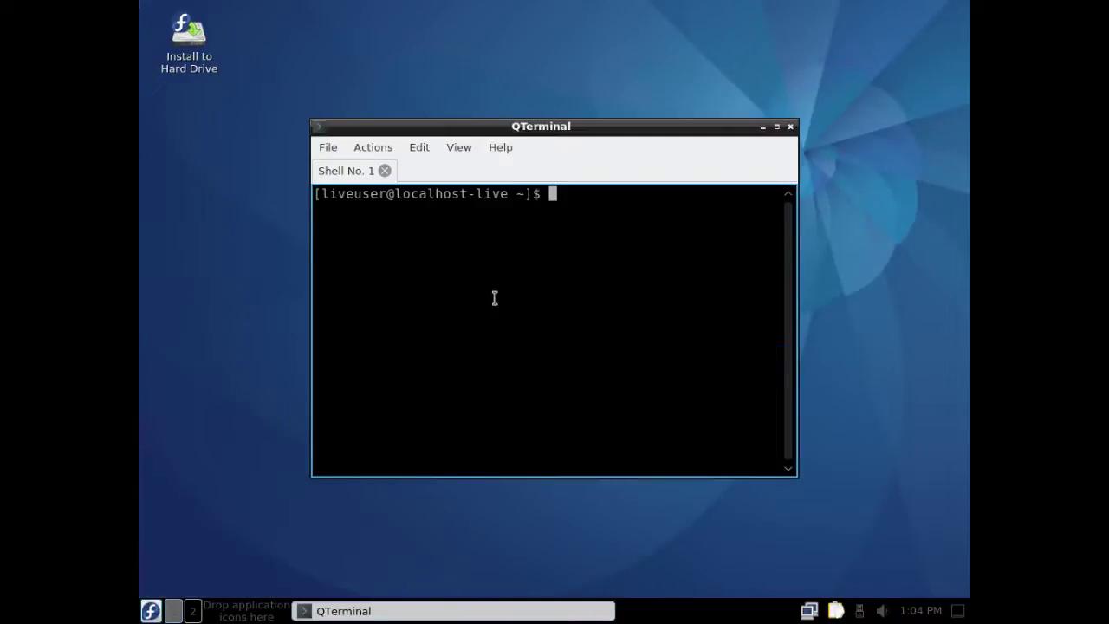
{"action": "type", "text": "uname -0a"}
{"action": "key", "text": "BackSpace"}
{"action": "key", "text": "BackSpace"}
{"action": "type", "text": "a"}
{"action": "key", "text": "Return"}
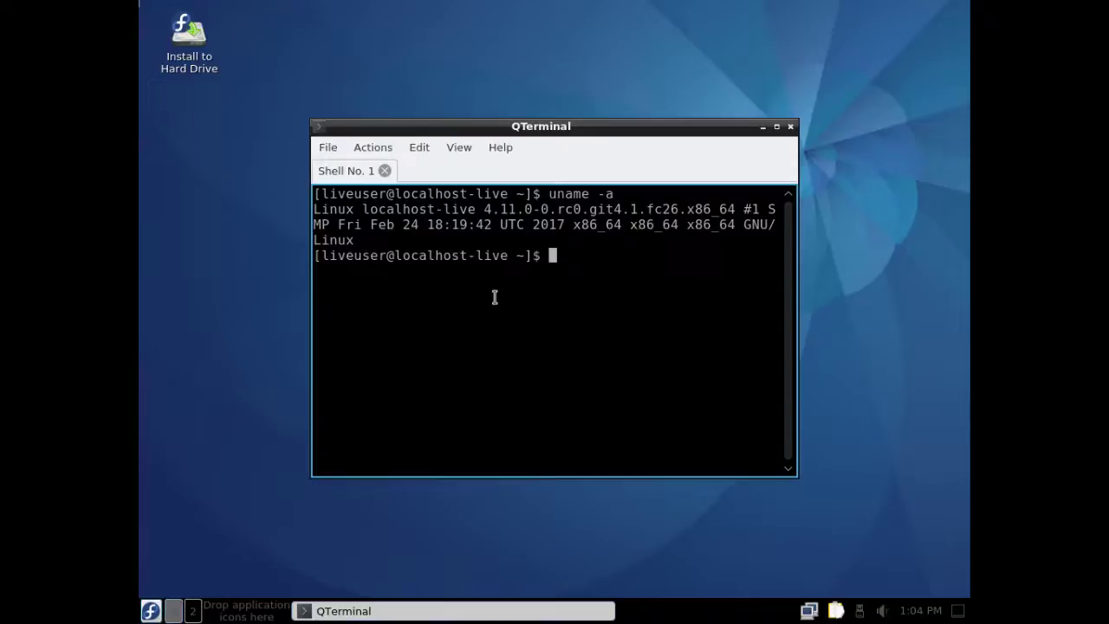
{"action": "left_click_drag", "start_coordinate": [484, 209], "coordinate": [556, 209]}
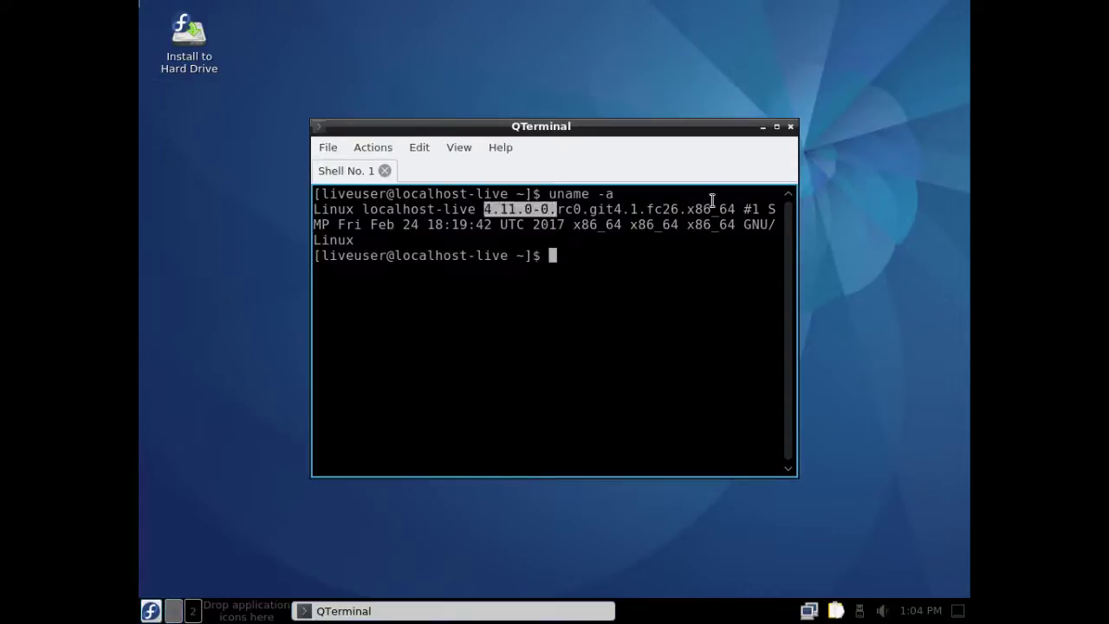
{"action": "left_click", "coordinate": [790, 127]}
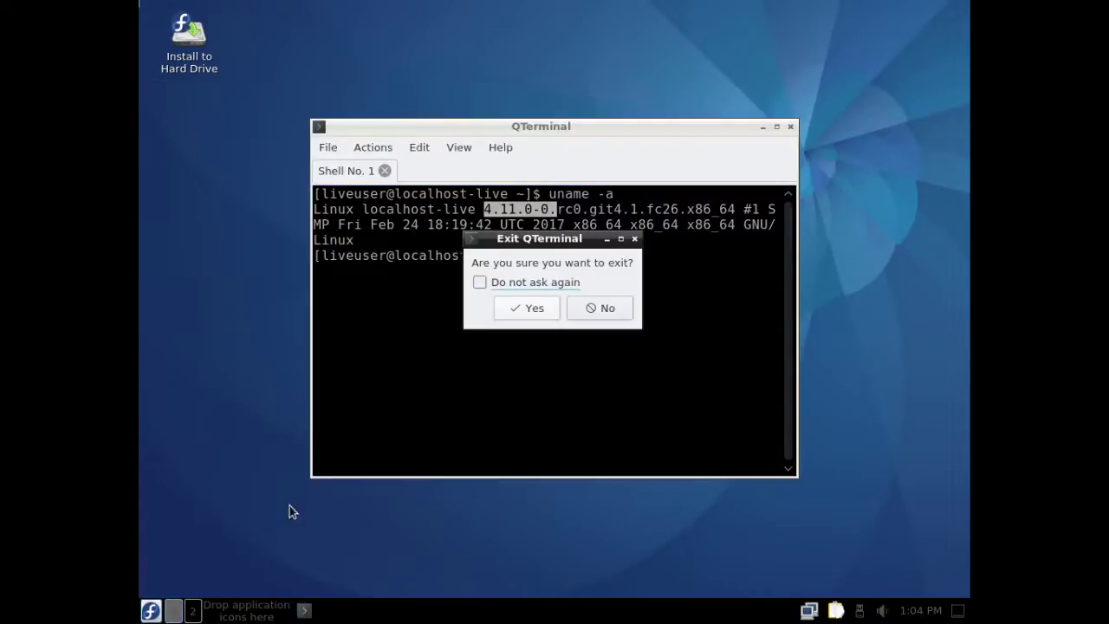
{"action": "left_click", "coordinate": [550, 283]}
{"action": "left_click", "coordinate": [605, 308]}
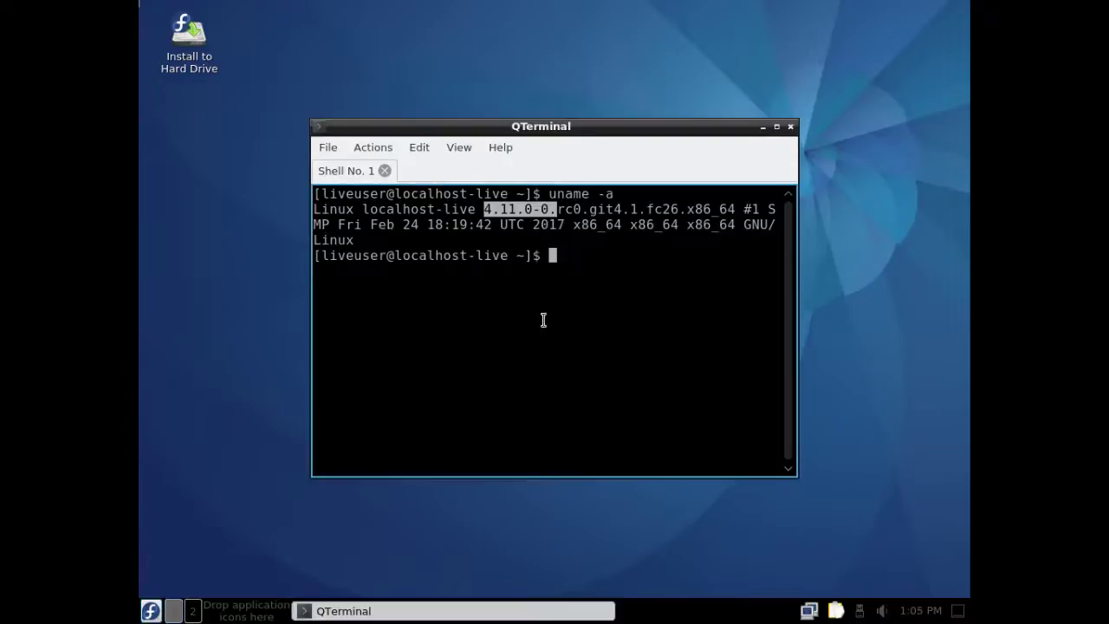
Close the QTerminal window and confirm the exit
{"action": "left_click", "coordinate": [790, 127]}
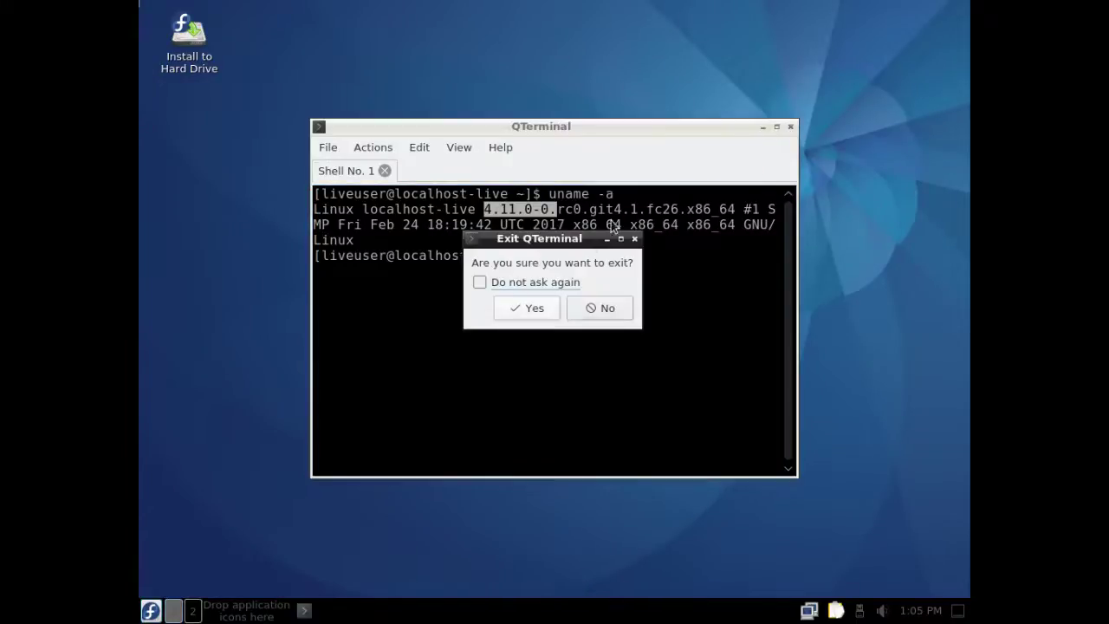
{"action": "left_click", "coordinate": [522, 304]}
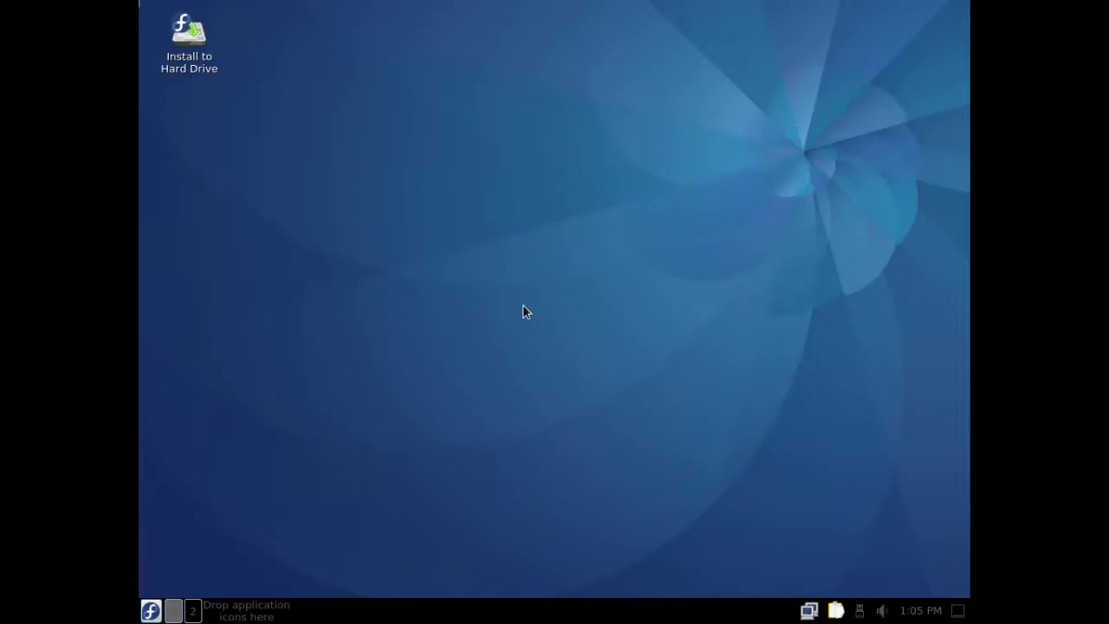
View the LXQt version and general information in the About LXQt dialog and close it
{"action": "left_click", "coordinate": [149, 610]}
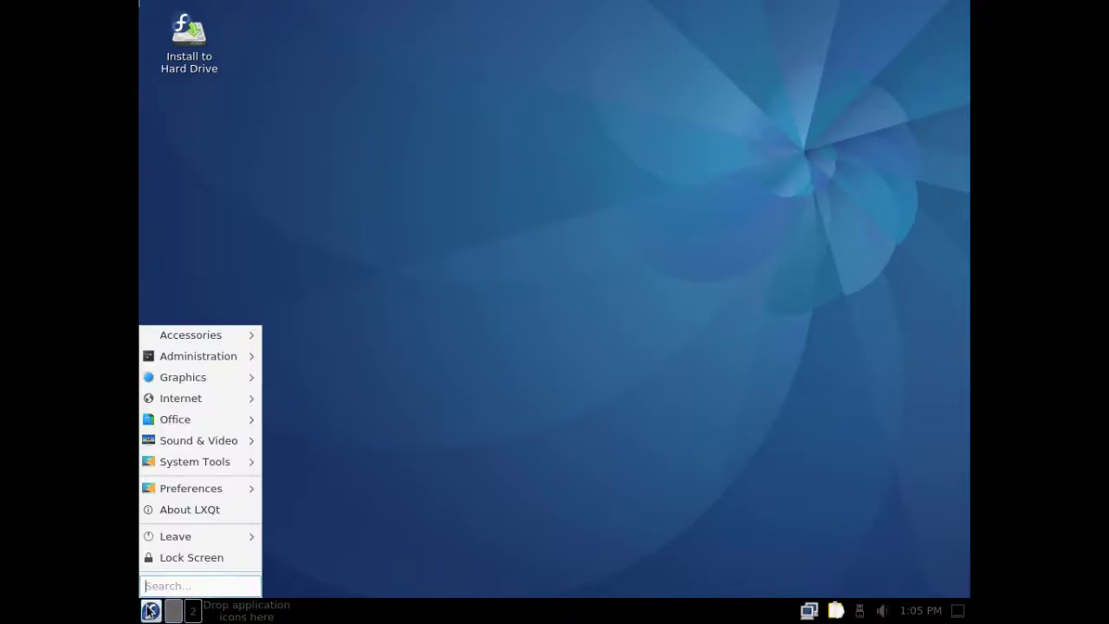
{"action": "left_click", "coordinate": [192, 509]}
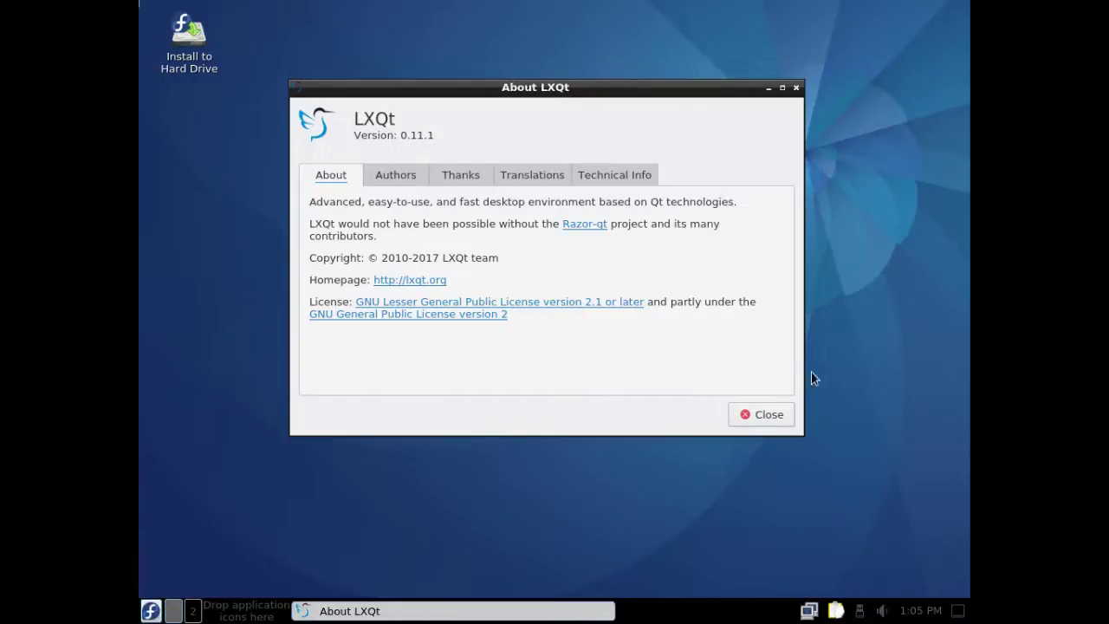
{"action": "left_click", "coordinate": [767, 415]}
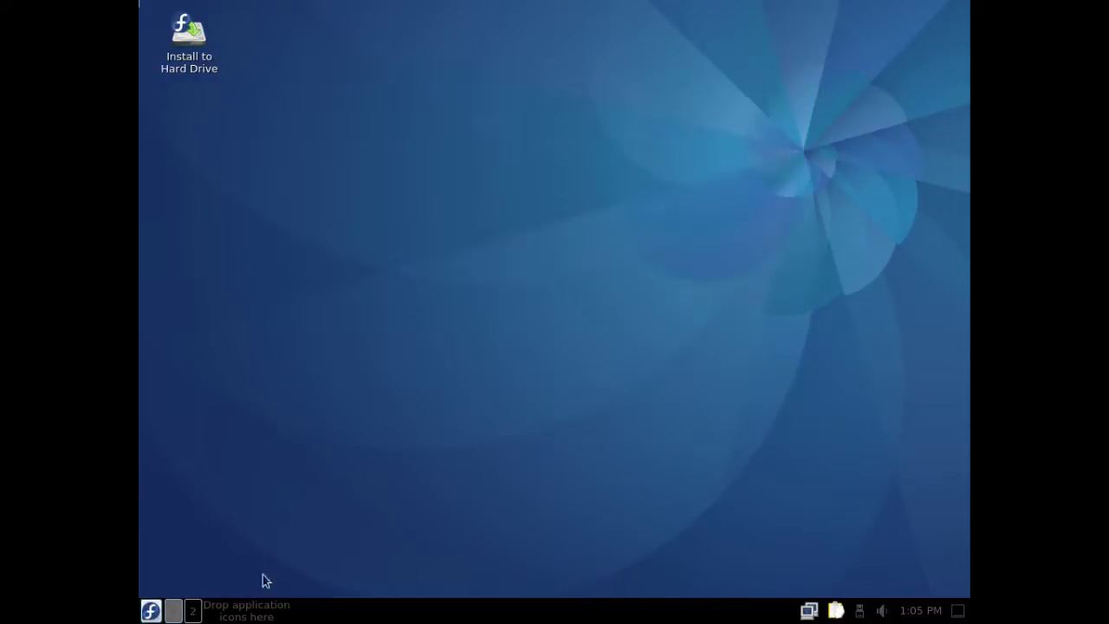
Open the Customize Look and Feel preferences and review the available widget styles
{"action": "left_click", "coordinate": [152, 611]}
{"action": "mouse_move", "coordinate": [195, 486]}
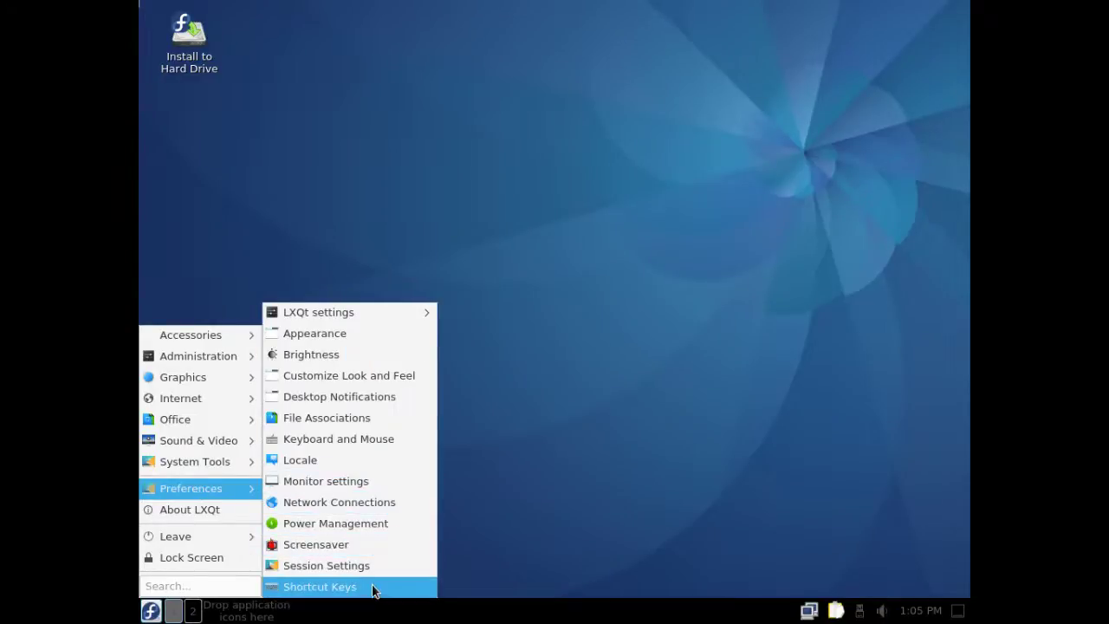
{"action": "left_click", "coordinate": [370, 382]}
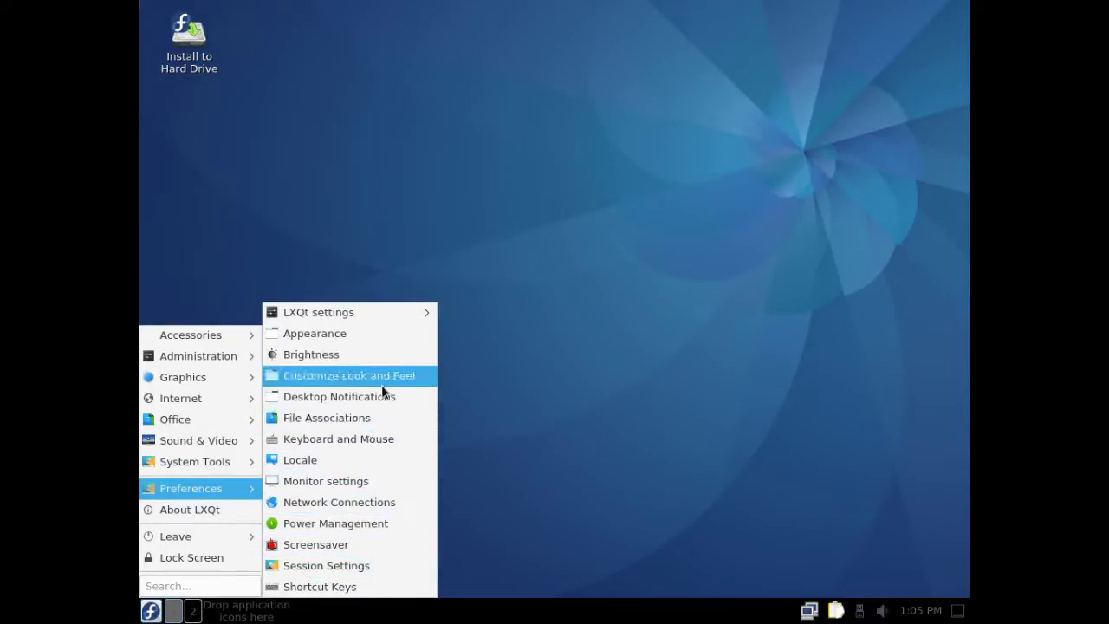
{"action": "left_click", "coordinate": [394, 375]}
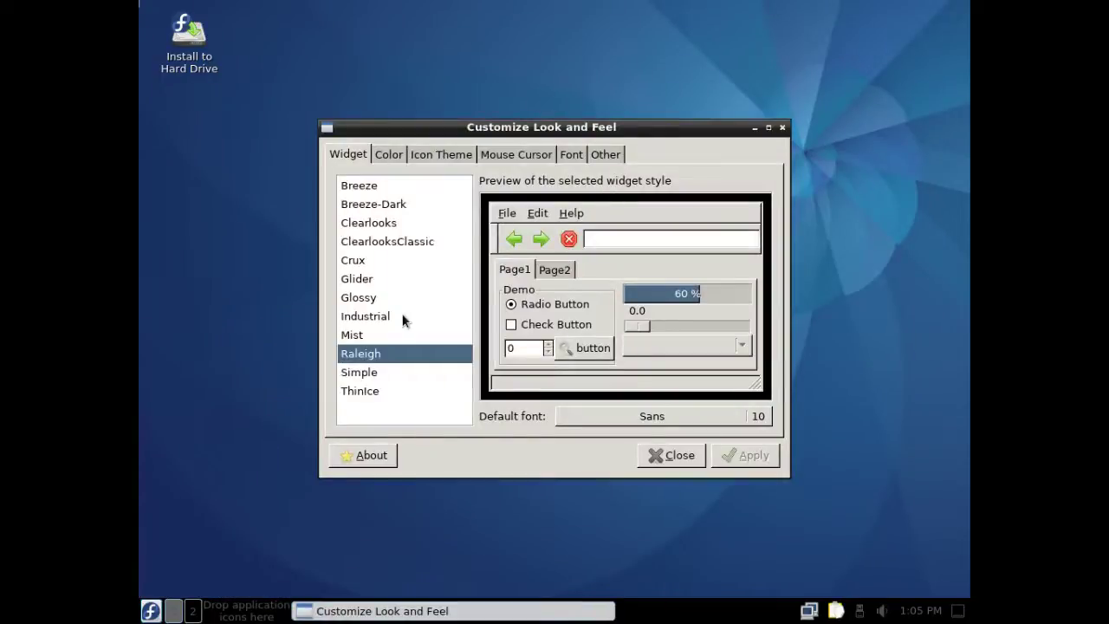
{"action": "left_click", "coordinate": [649, 463]}
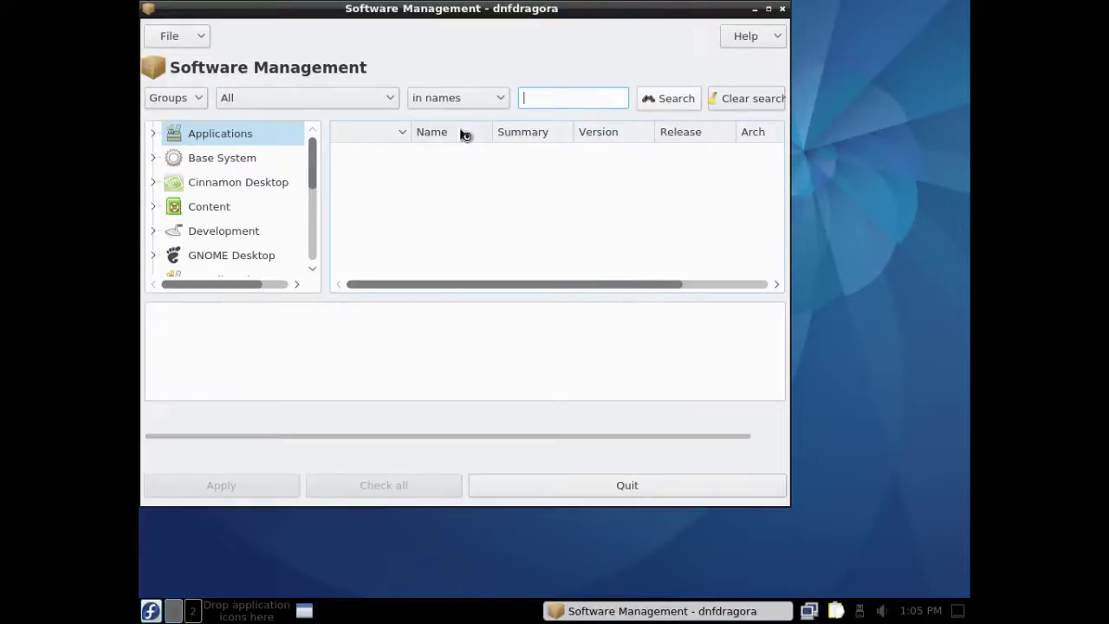
Check the File and Help commands in dnfdragora and maximize its window to look over the package groups
{"action": "left_click_drag", "start_coordinate": [420, 10], "coordinate": [513, 52]}
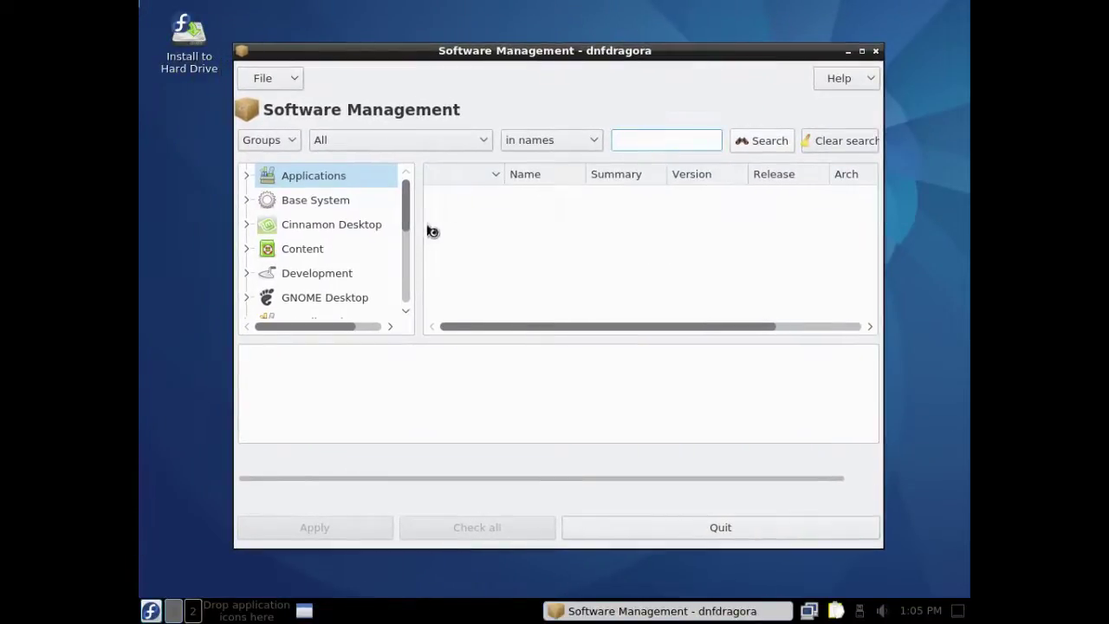
{"action": "left_click", "coordinate": [281, 84]}
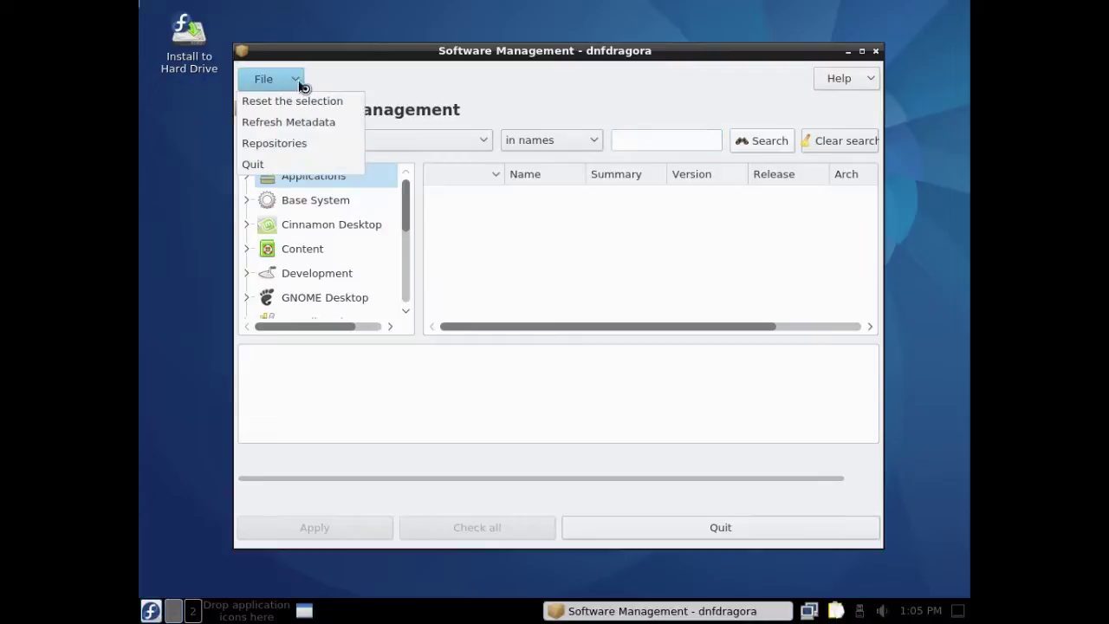
{"action": "left_click", "coordinate": [422, 91]}
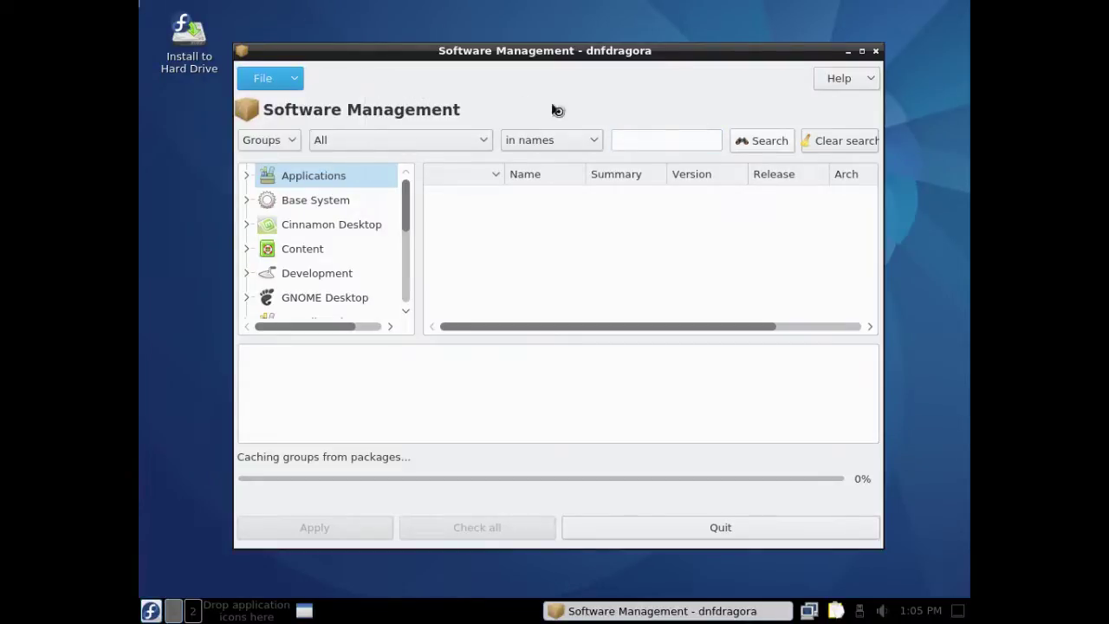
{"action": "left_click", "coordinate": [839, 80]}
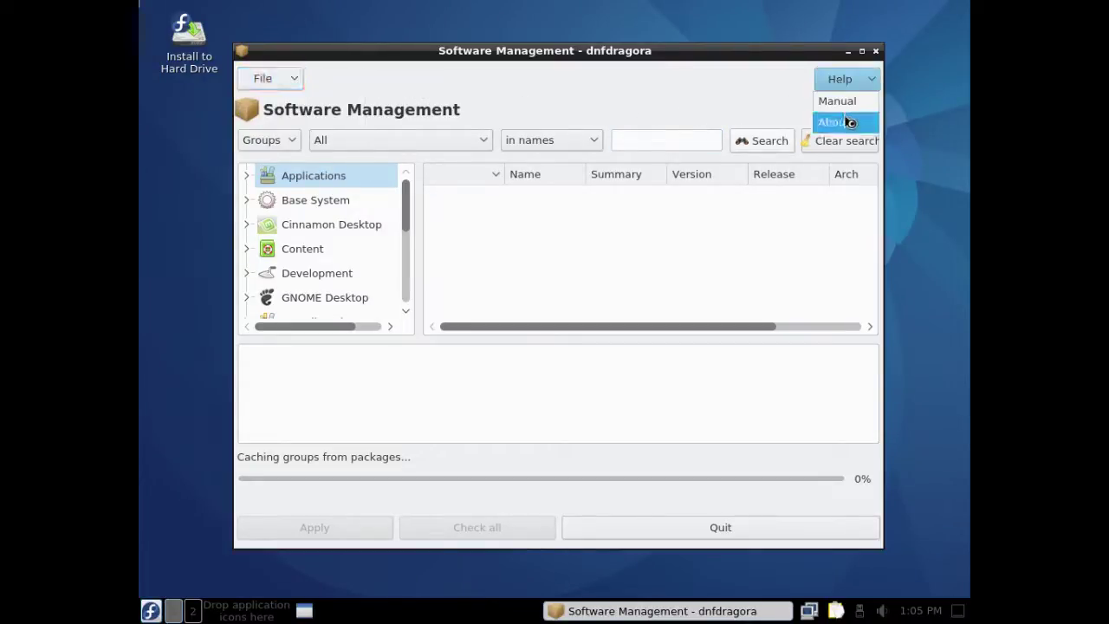
{"action": "left_click", "coordinate": [845, 122]}
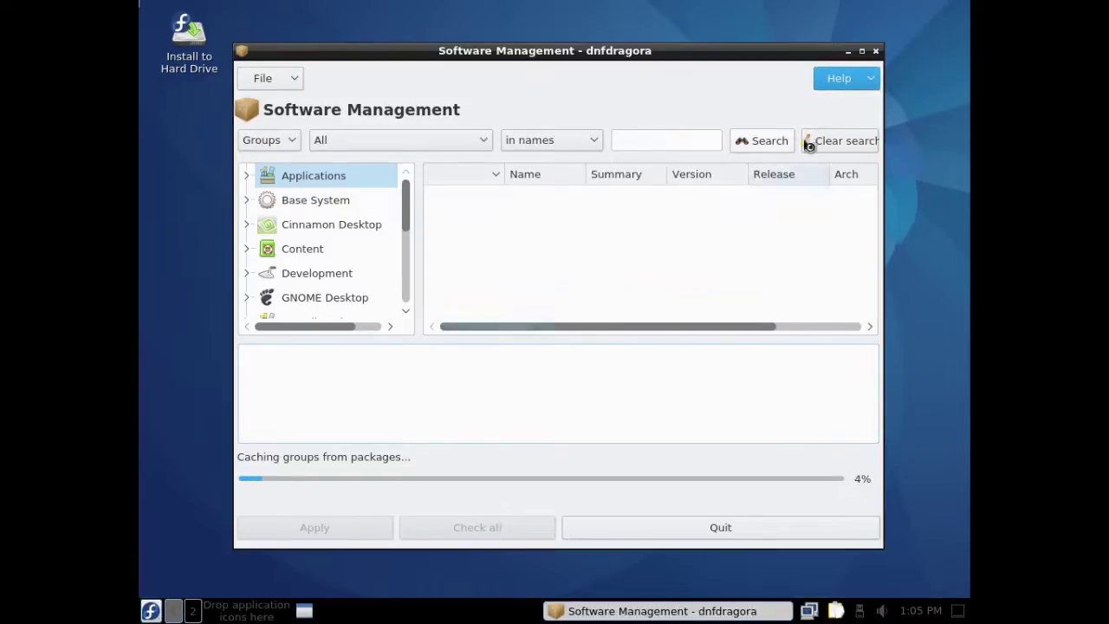
{"action": "left_click", "coordinate": [863, 51]}
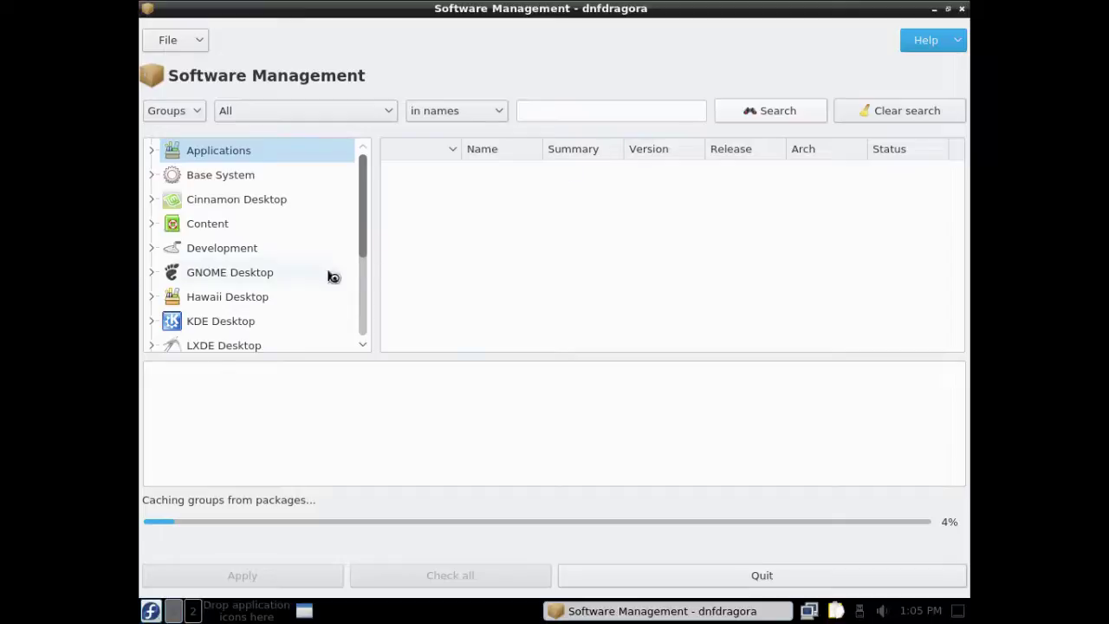
{"action": "scroll", "coordinate": [251, 191], "scroll_direction": "down", "scroll_amount": 3}
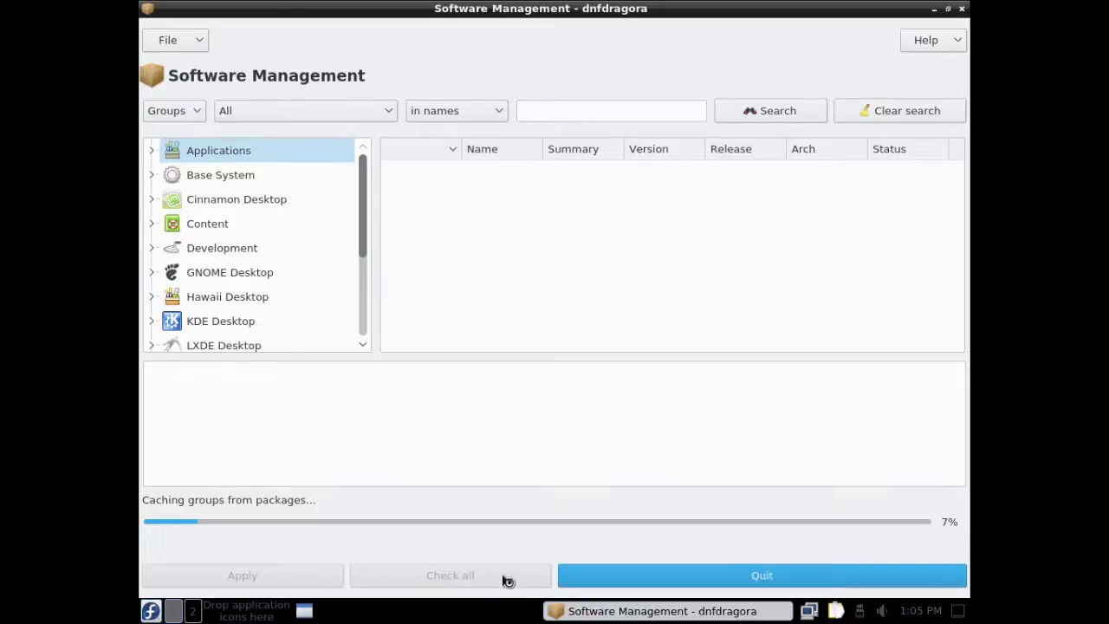
Open the LXQt Appearance Configuration, try the GNOME icon theme and switch back to Breeze (Default Plasma 5 Theme)
{"action": "left_click", "coordinate": [150, 611]}
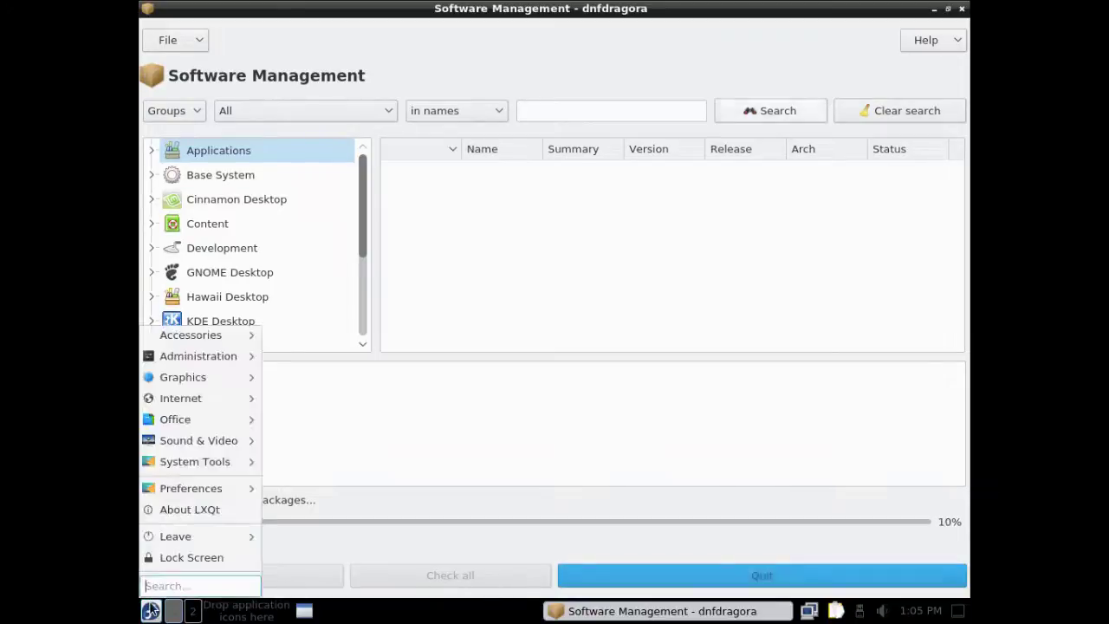
{"action": "mouse_move", "coordinate": [190, 501]}
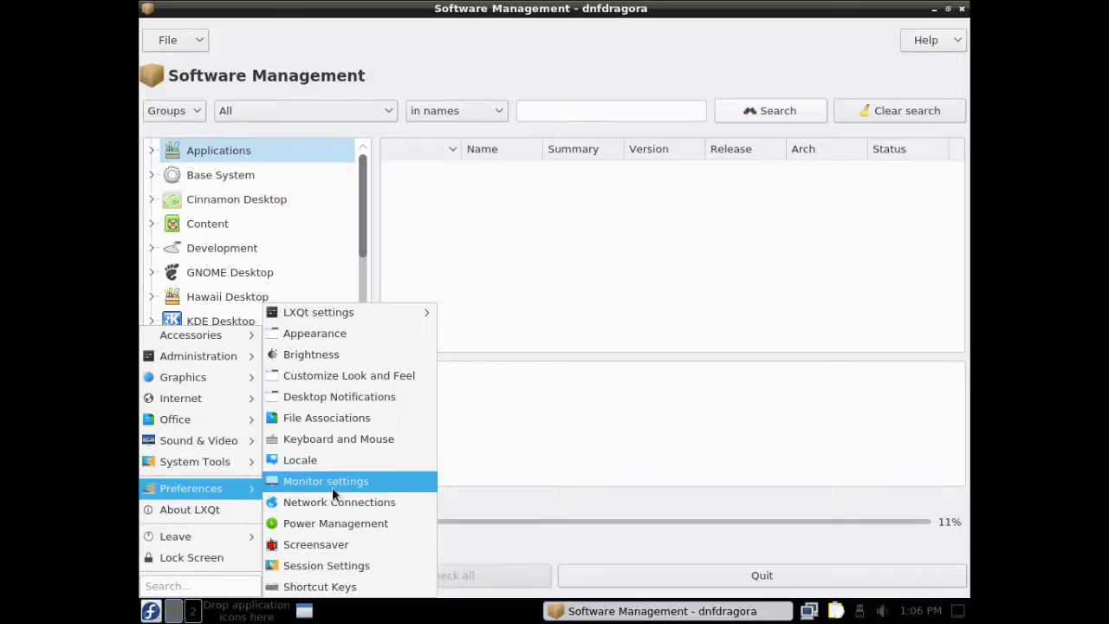
{"action": "left_click", "coordinate": [355, 333]}
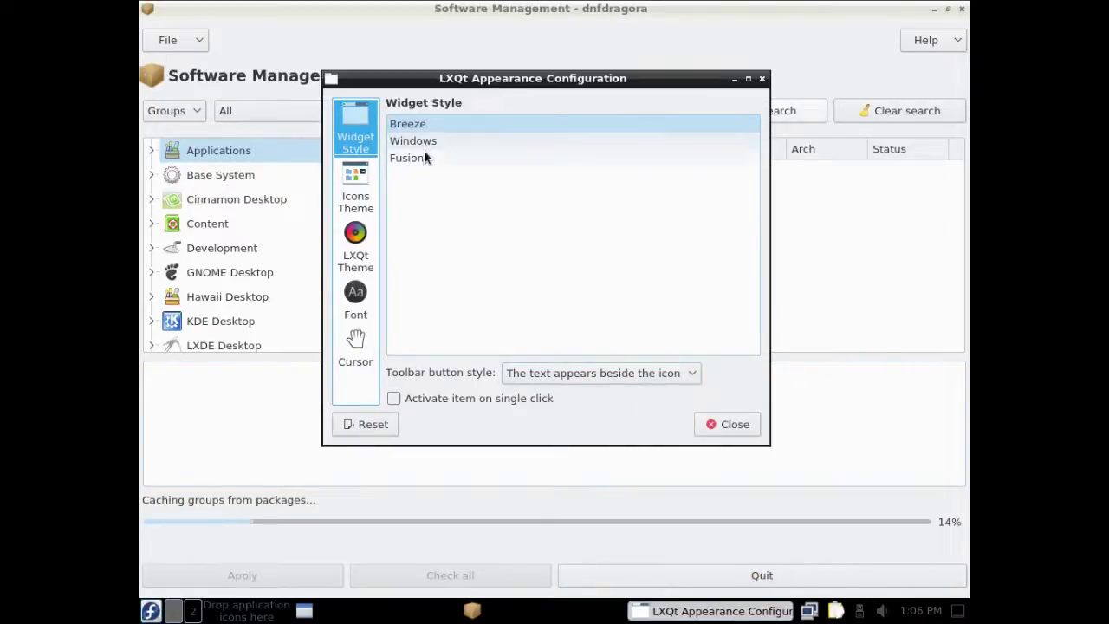
{"action": "left_click", "coordinate": [359, 197]}
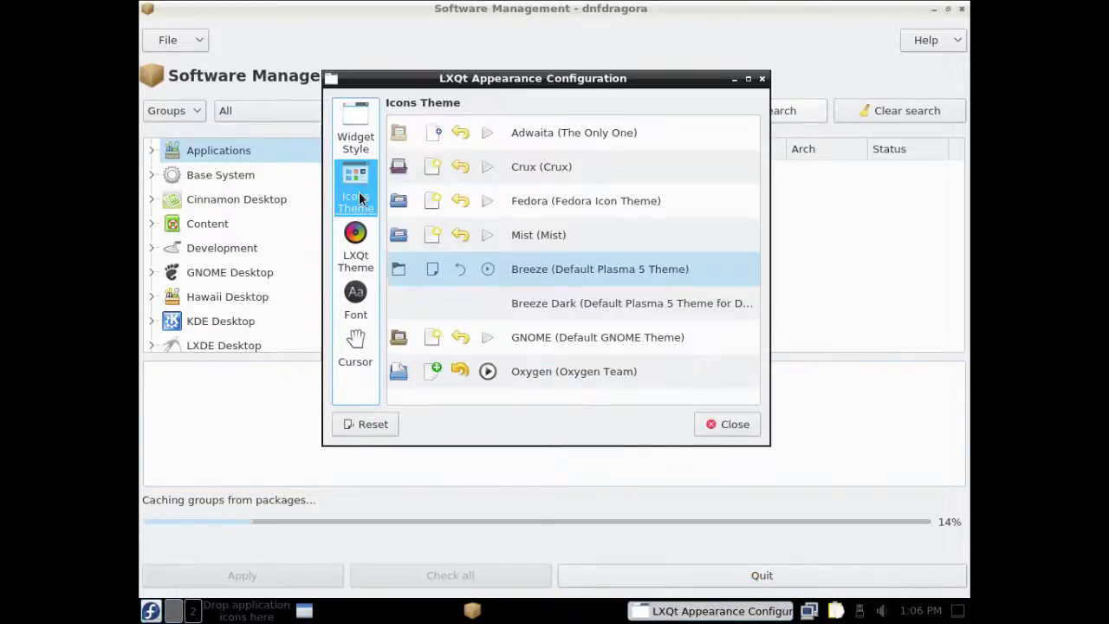
{"action": "left_click", "coordinate": [543, 337]}
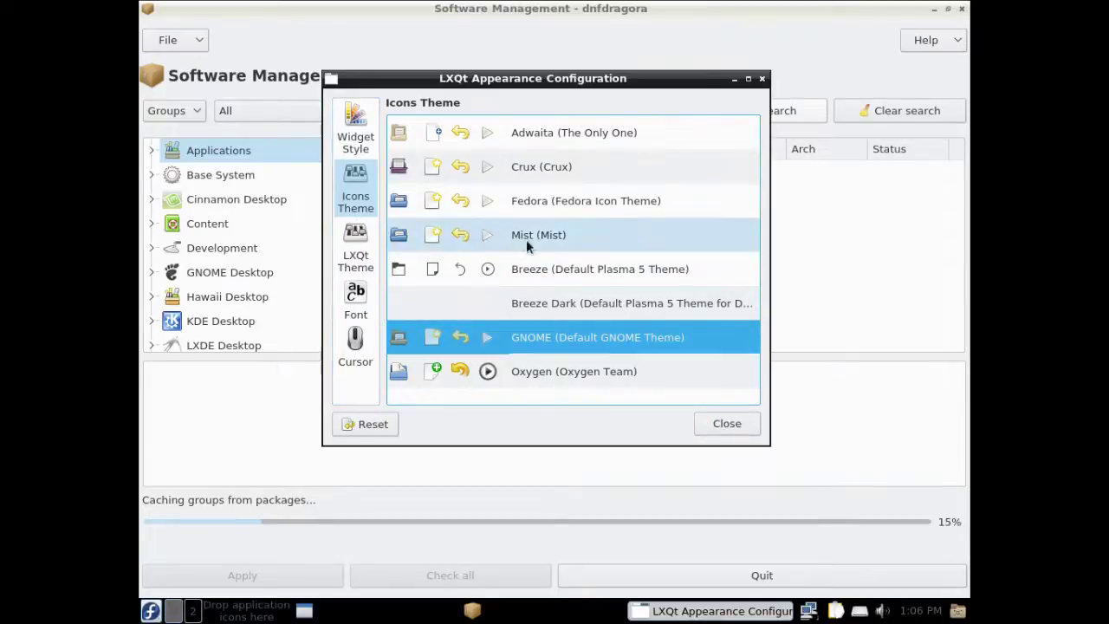
{"action": "left_click", "coordinate": [574, 279]}
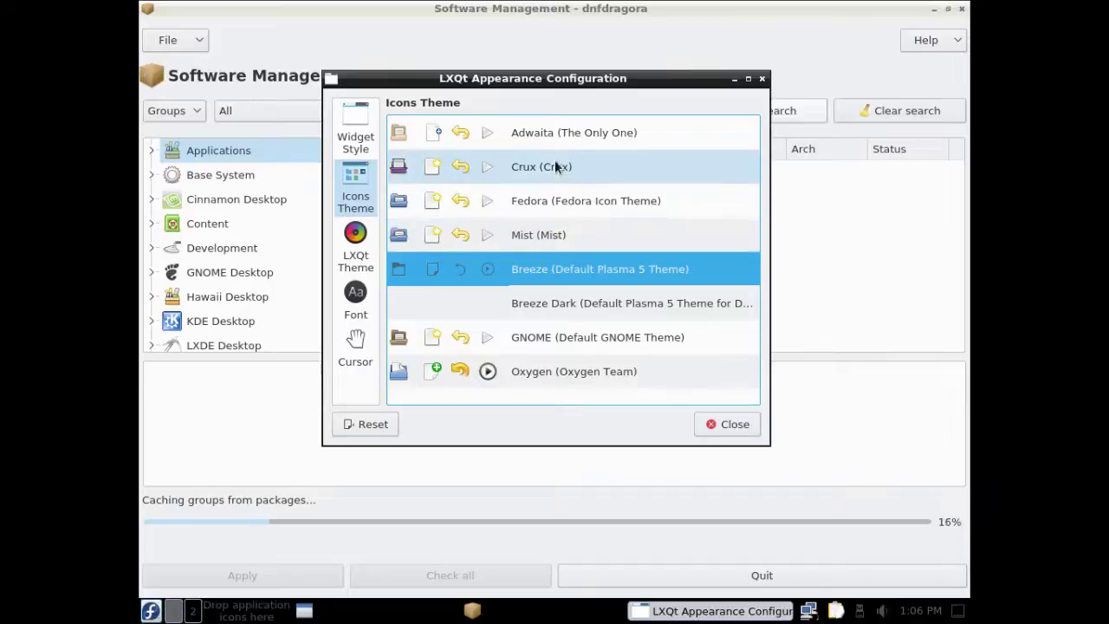
Review the available LXQt themes and select KDE Classic as the cursor theme
{"action": "left_click", "coordinate": [354, 260]}
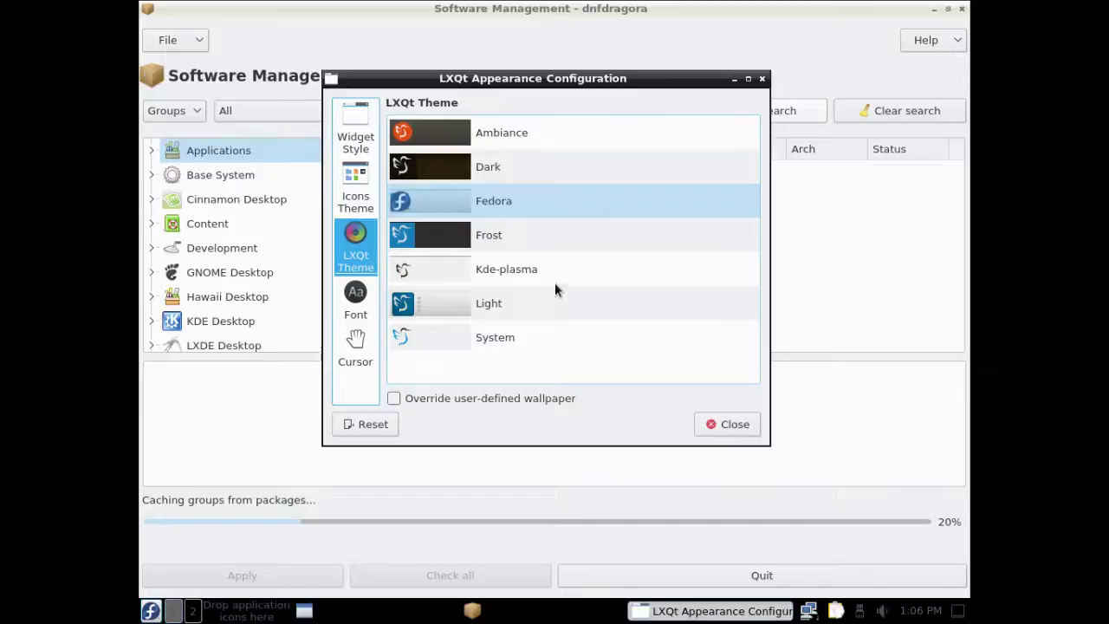
{"action": "left_click", "coordinate": [366, 355]}
{"action": "scroll", "coordinate": [573, 288], "scroll_direction": "down", "scroll_amount": 3}
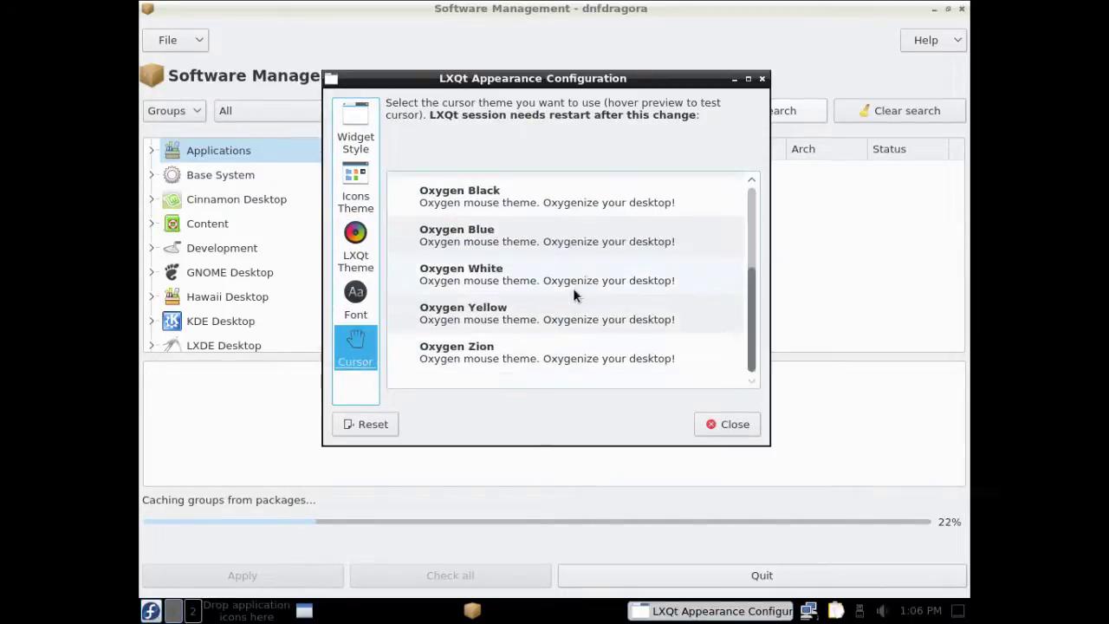
{"action": "scroll", "coordinate": [573, 288], "scroll_direction": "up", "scroll_amount": 3}
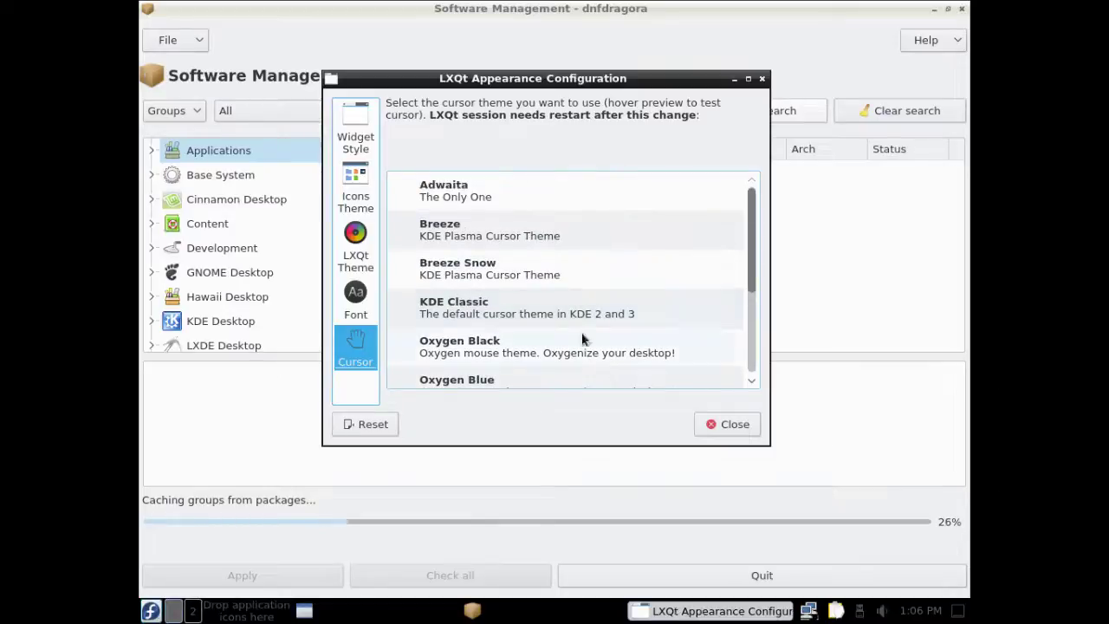
{"action": "left_click", "coordinate": [552, 317]}
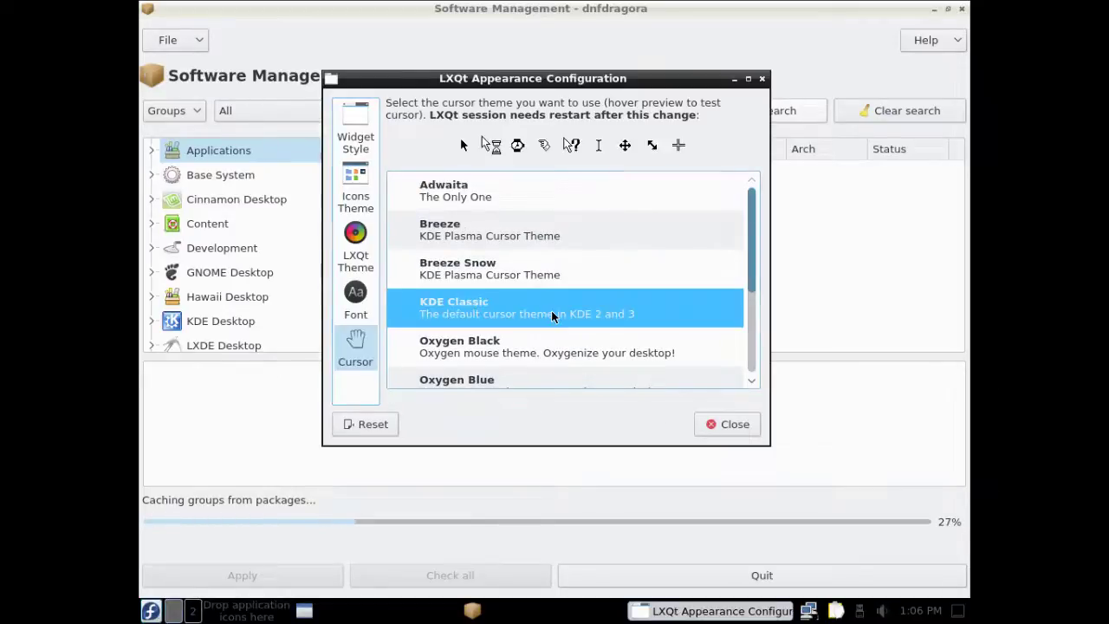
Select the Adwaita cursor theme and close the LXQt Appearance Configuration
{"action": "left_click", "coordinate": [522, 192]}
{"action": "left_click", "coordinate": [732, 425]}
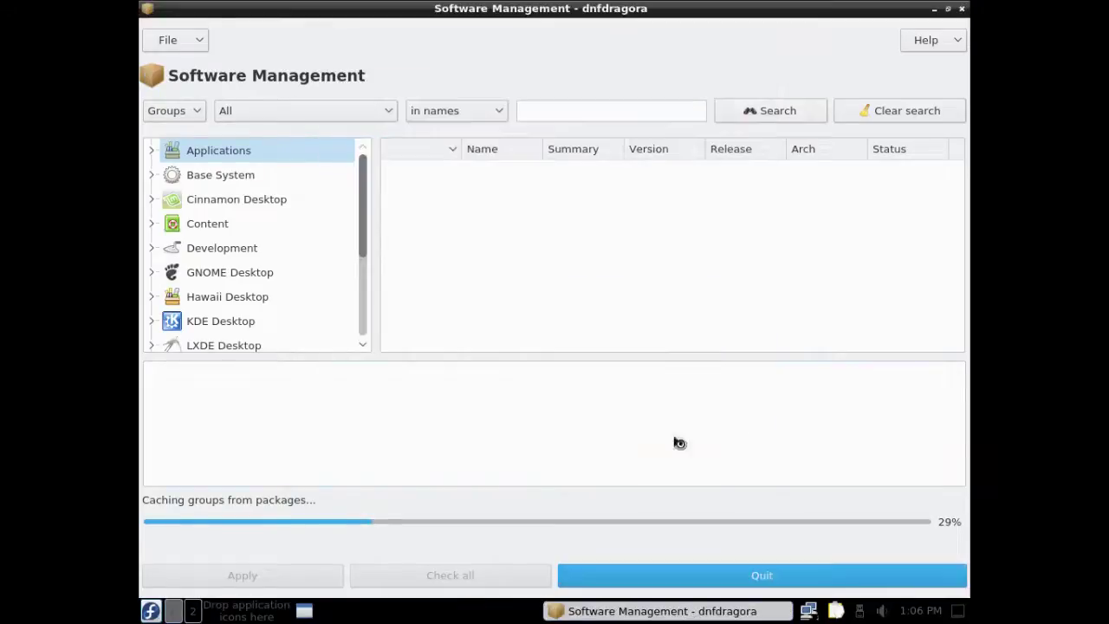
Launch Install to Hard Drive from the system tools
{"action": "left_click", "coordinate": [151, 610]}
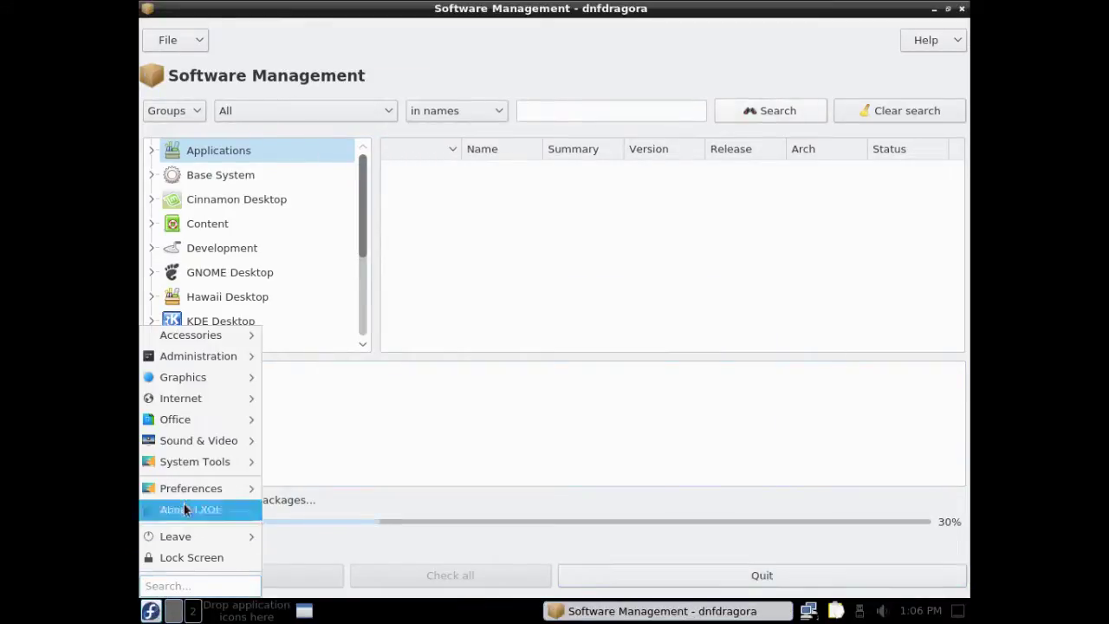
{"action": "mouse_move", "coordinate": [200, 468]}
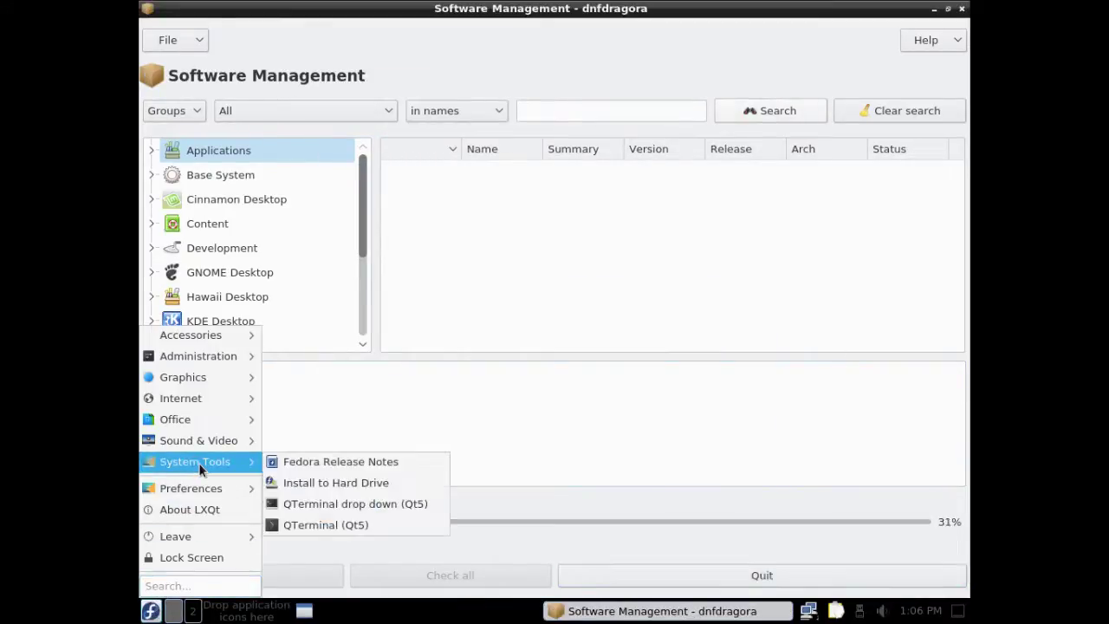
{"action": "left_click", "coordinate": [329, 482]}
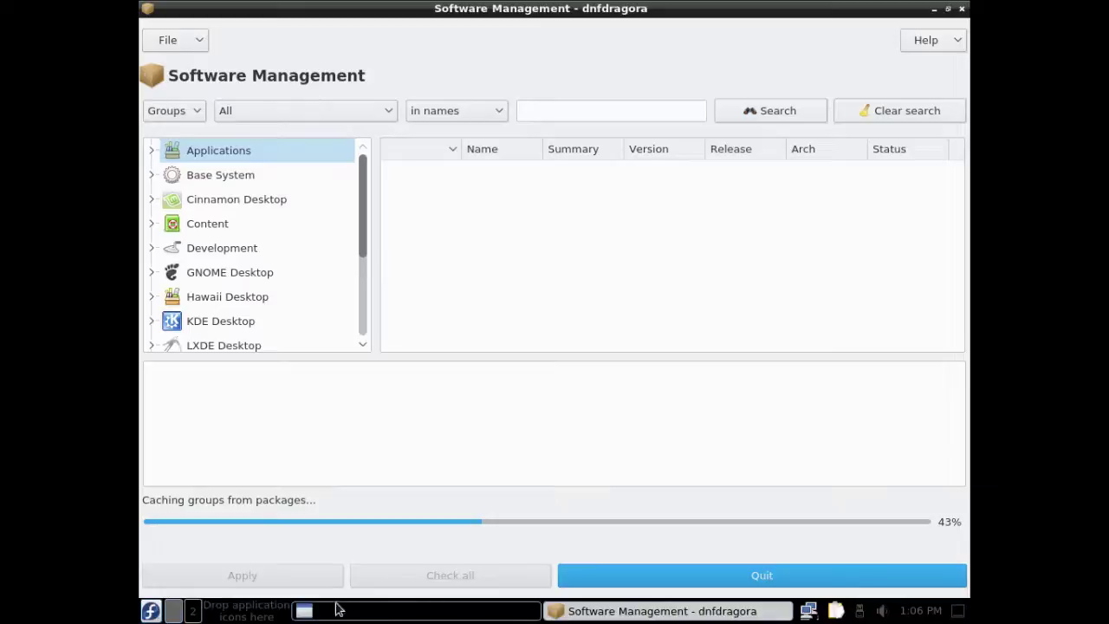
Check the office and internet applications and launch Psi+ and the QupZilla browser
{"action": "left_click", "coordinate": [151, 611]}
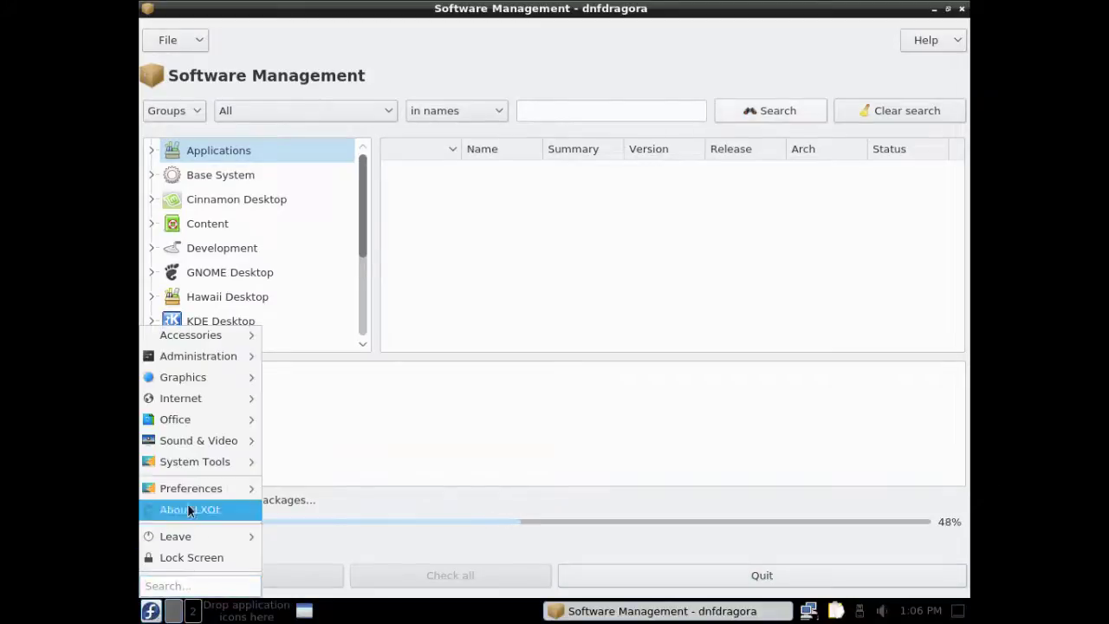
{"action": "mouse_move", "coordinate": [218, 421]}
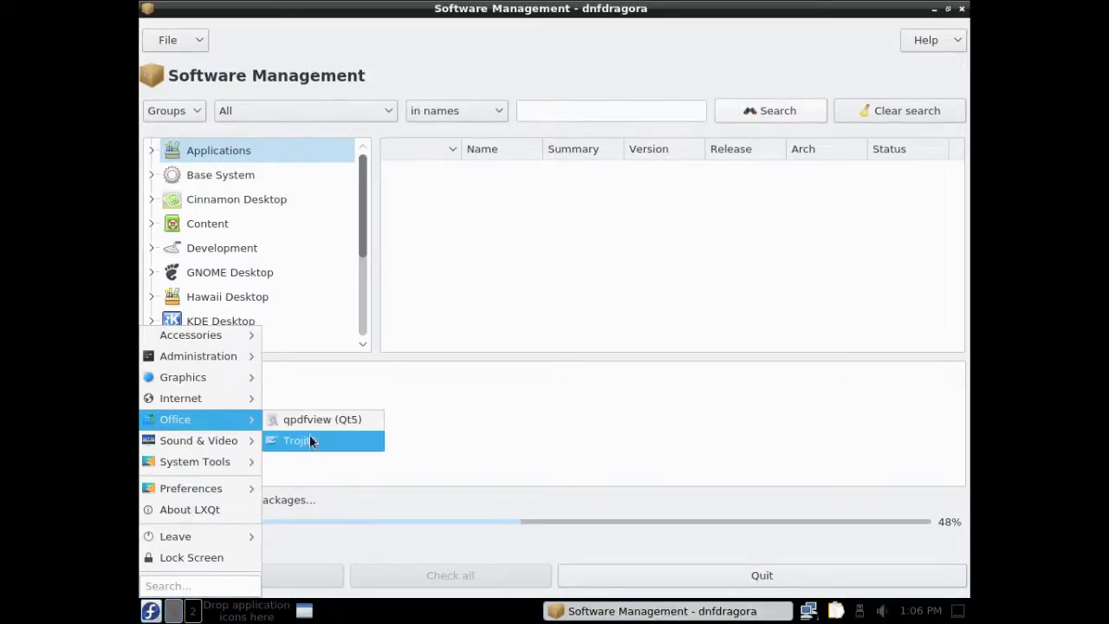
{"action": "mouse_move", "coordinate": [225, 398]}
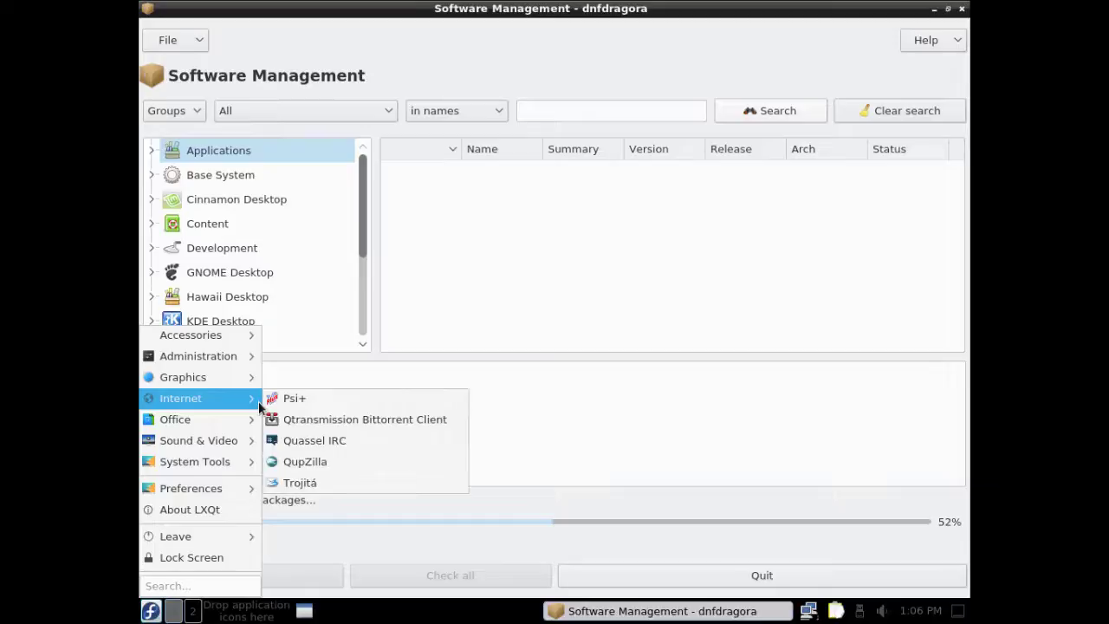
{"action": "left_click", "coordinate": [363, 402]}
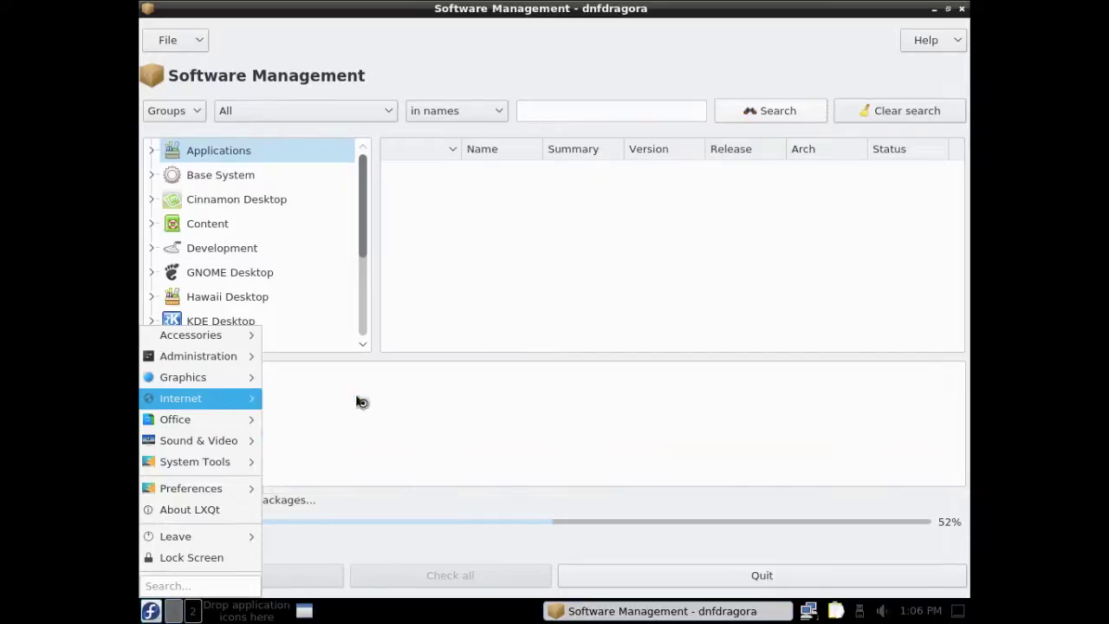
{"action": "left_click", "coordinate": [151, 611]}
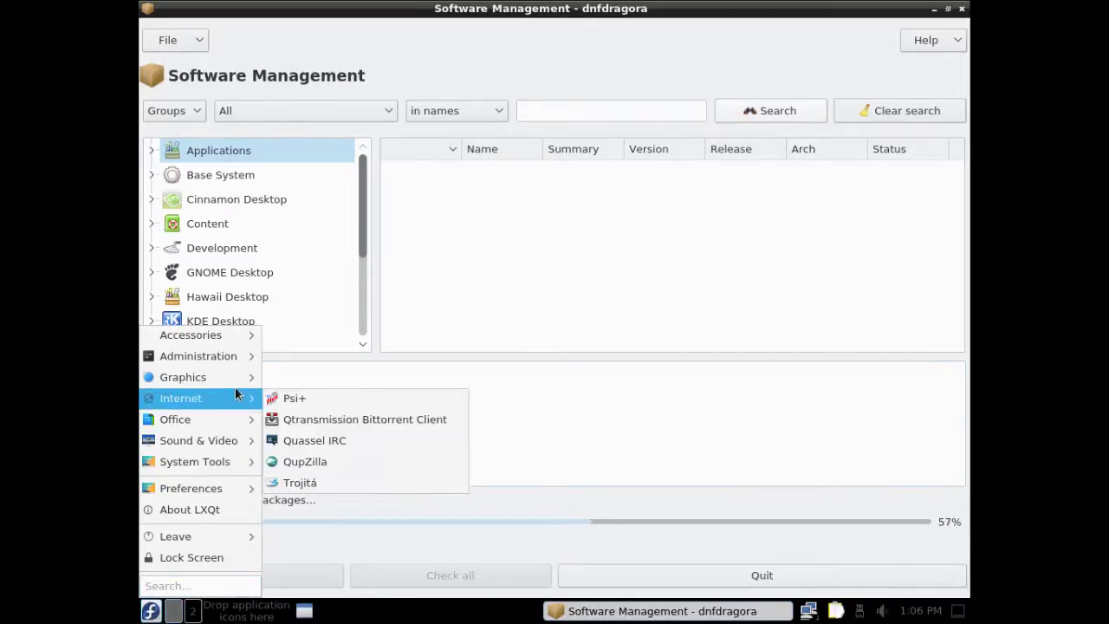
{"action": "mouse_move", "coordinate": [238, 389]}
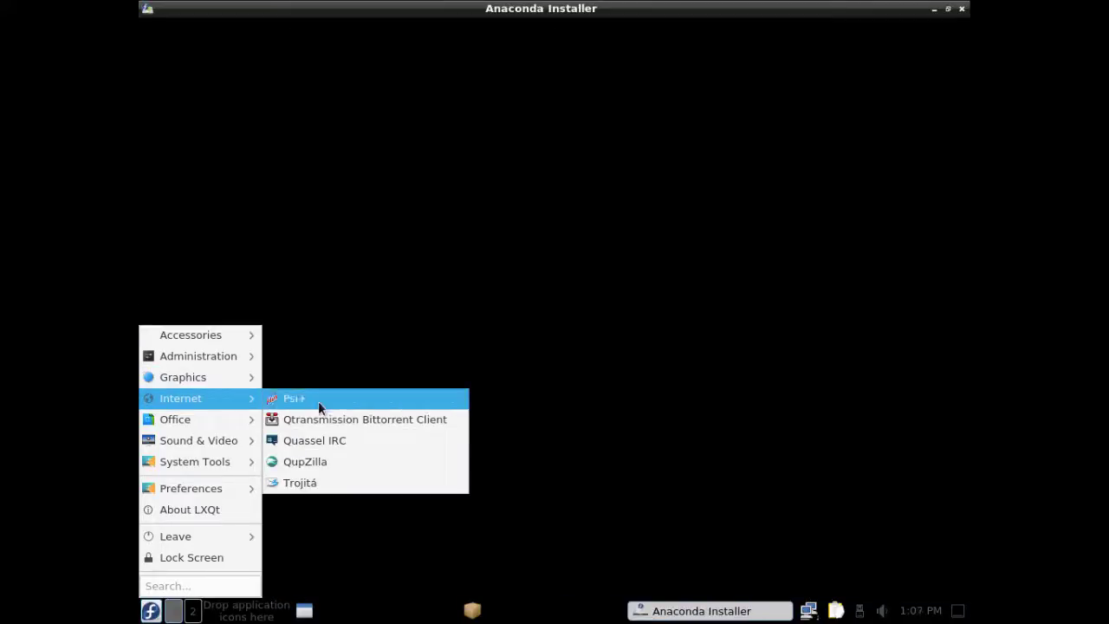
{"action": "left_click", "coordinate": [340, 464]}
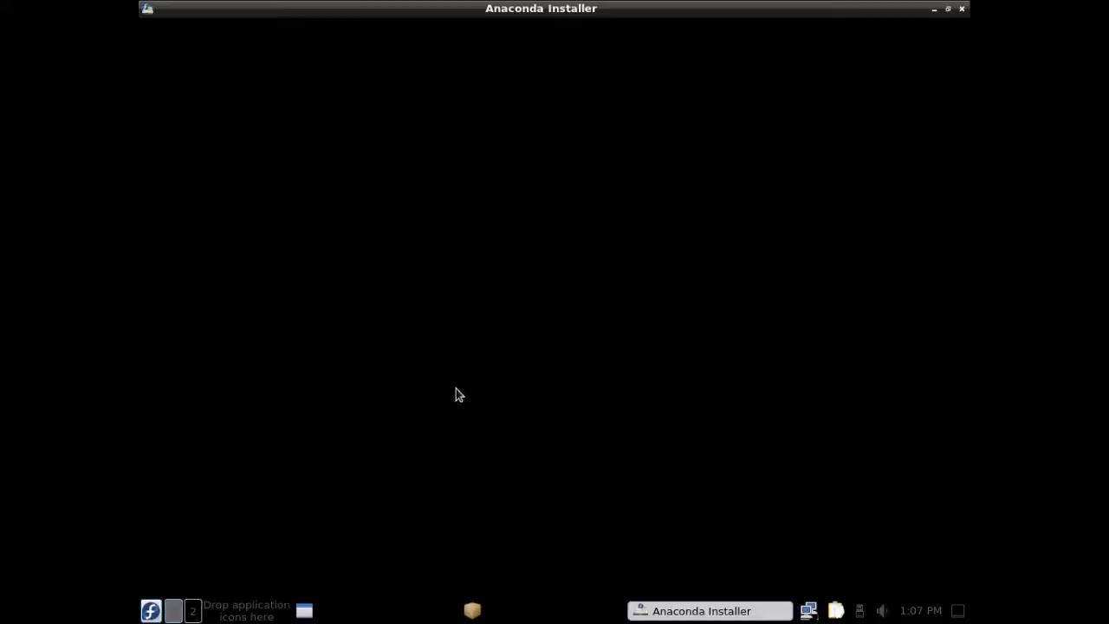
Launch the Trojitá mail client and choose to use an existing account in the Psi+ account setup
{"action": "left_click", "coordinate": [151, 612]}
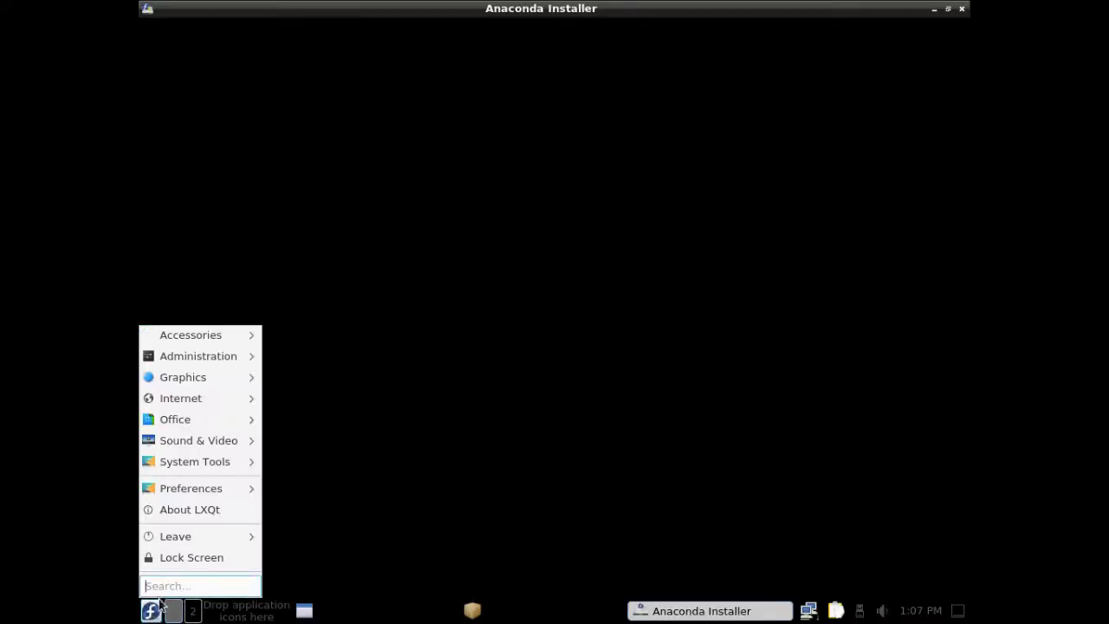
{"action": "mouse_move", "coordinate": [208, 418]}
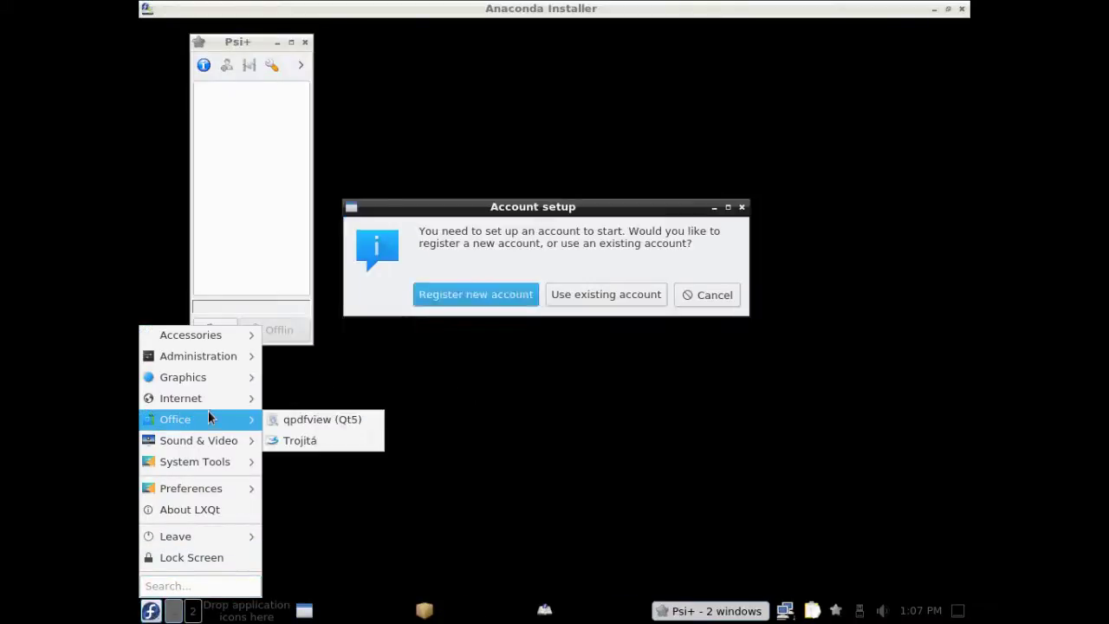
{"action": "mouse_move", "coordinate": [208, 399]}
{"action": "left_click", "coordinate": [334, 488]}
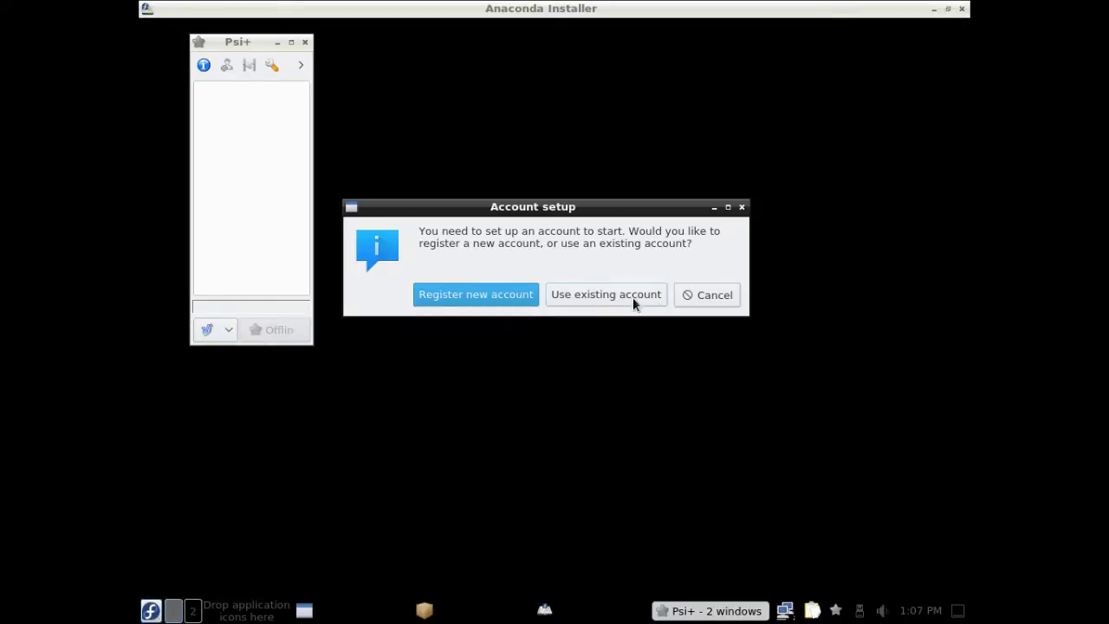
{"action": "left_click", "coordinate": [583, 299]}
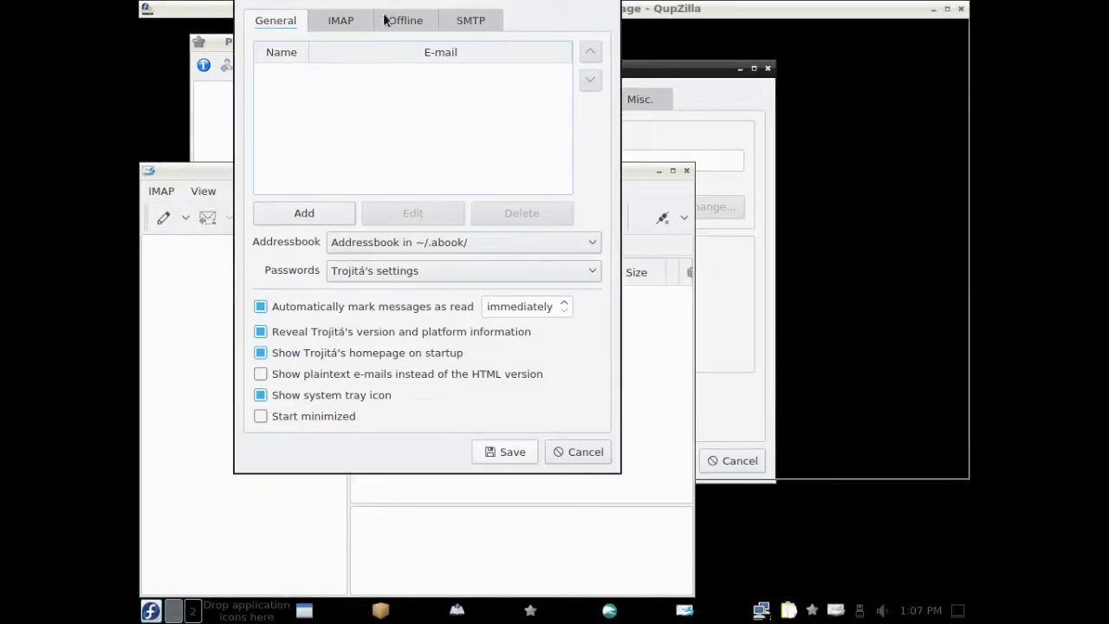
Cancel Trojitá's initial settings without configuring an IMAP account and check its Help commands
{"action": "left_click", "coordinate": [562, 445]}
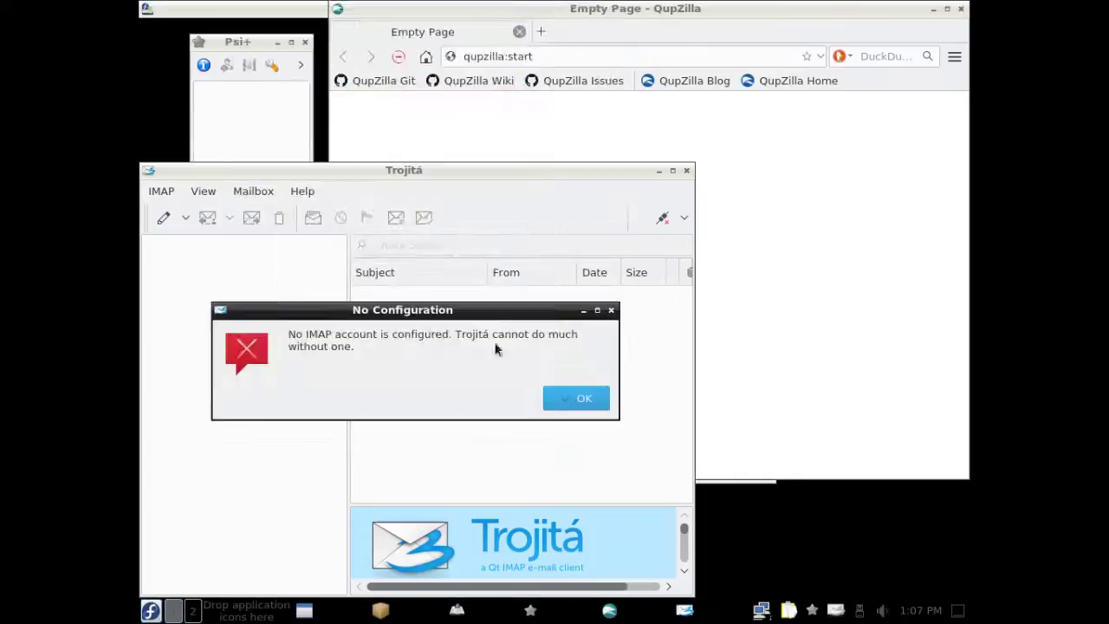
{"action": "left_click", "coordinate": [567, 399]}
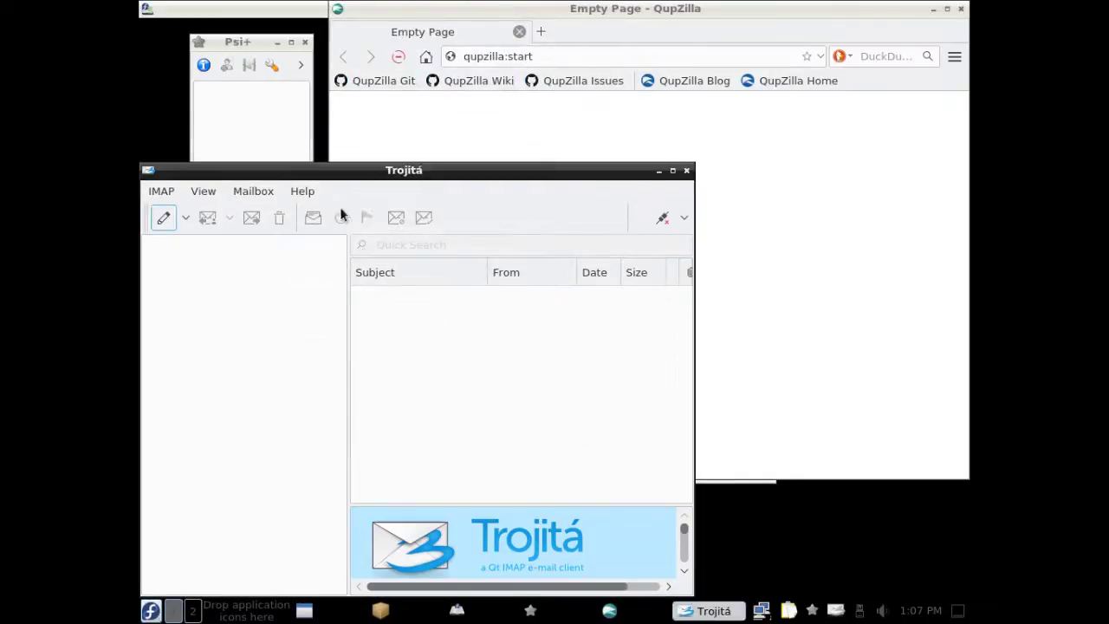
{"action": "left_click", "coordinate": [308, 190]}
{"action": "left_click", "coordinate": [355, 338]}
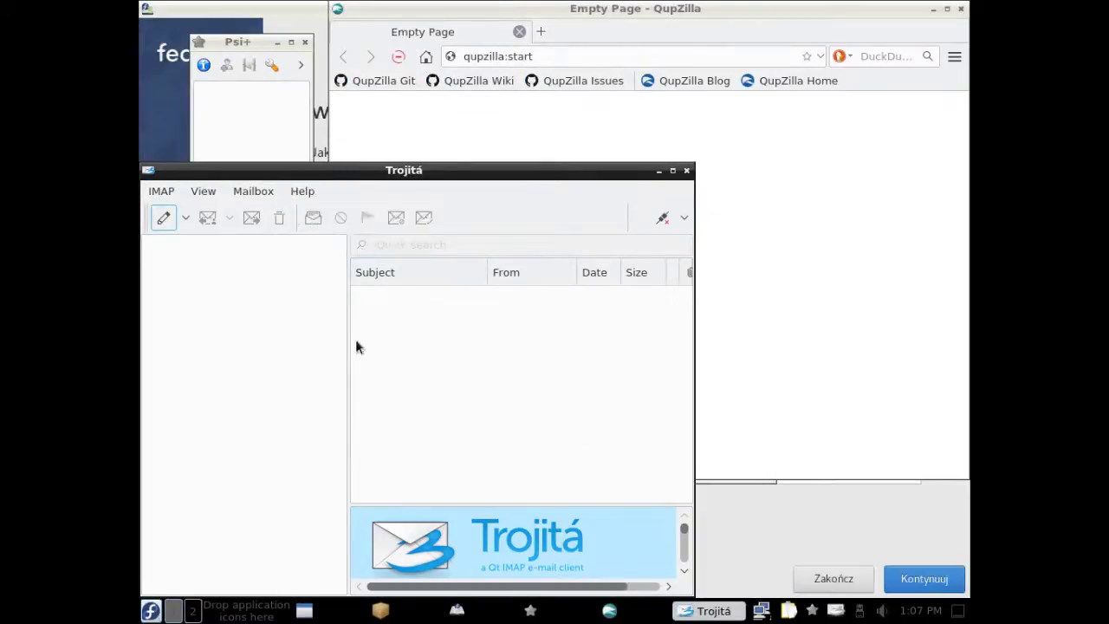
Maximize Trojitá and look over its welcome page and its IMAP, Mailbox and Help commands
{"action": "left_click", "coordinate": [673, 171]}
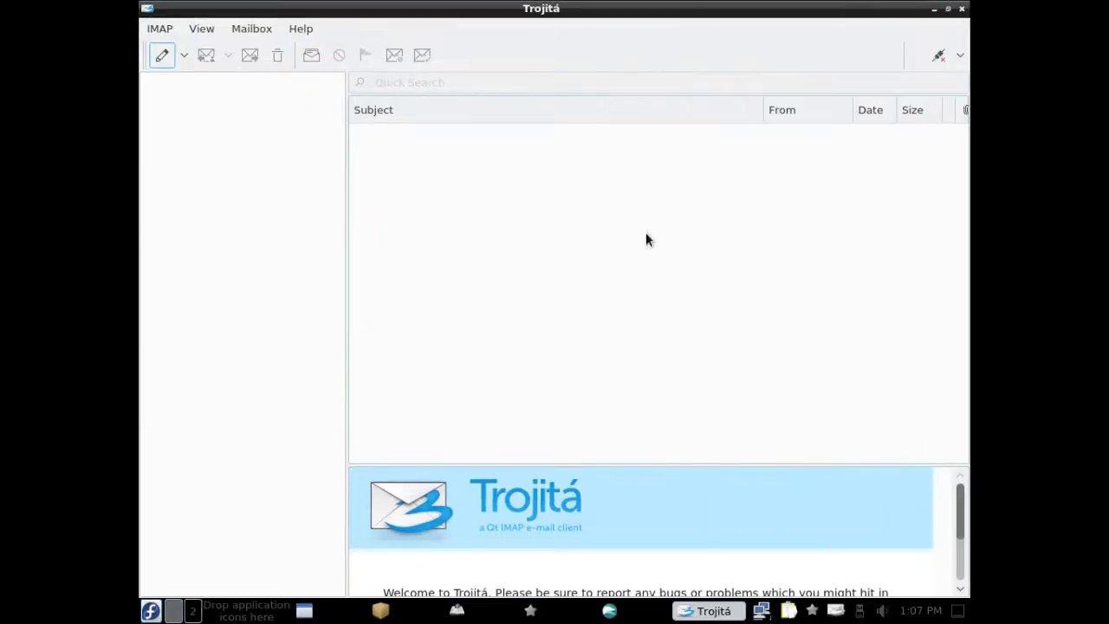
{"action": "scroll", "coordinate": [629, 480], "scroll_direction": "down", "scroll_amount": 2}
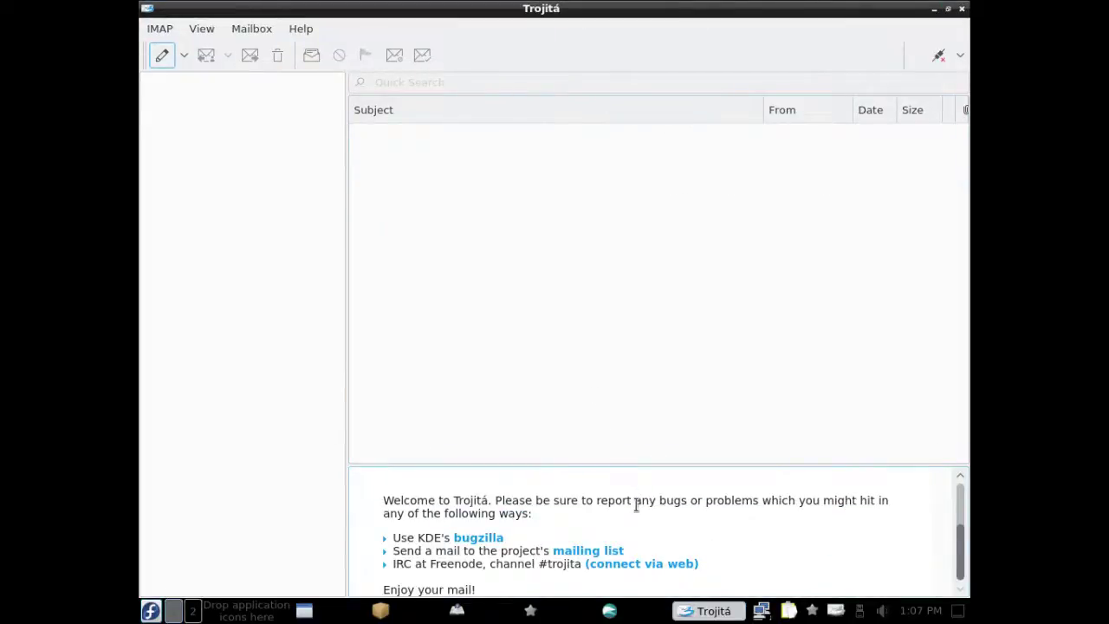
{"action": "scroll", "coordinate": [626, 499], "scroll_direction": "up", "scroll_amount": 2}
{"action": "left_click", "coordinate": [162, 29]}
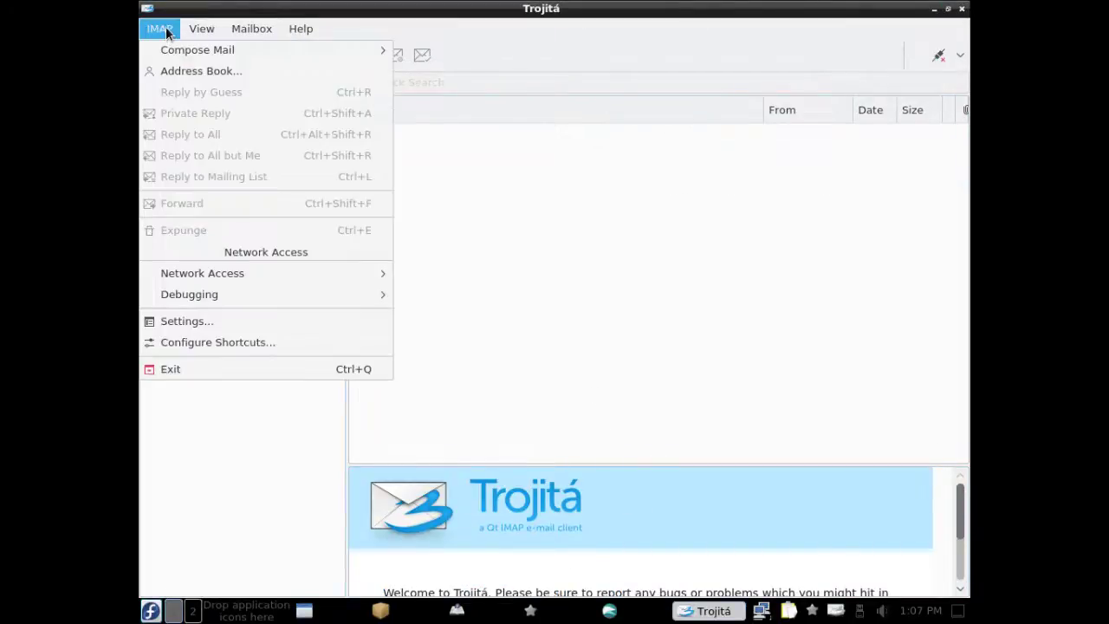
{"action": "mouse_move", "coordinate": [253, 31]}
{"action": "mouse_move", "coordinate": [299, 31]}
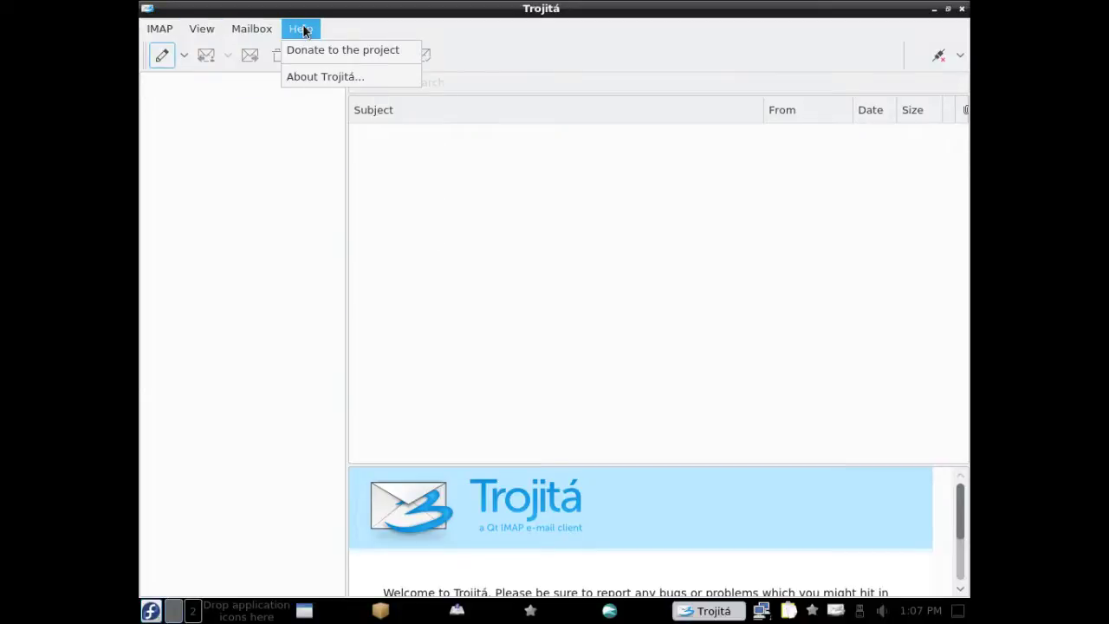
Close the Trojitá window to the system tray and set its notice not to ask again
{"action": "left_click", "coordinate": [961, 11]}
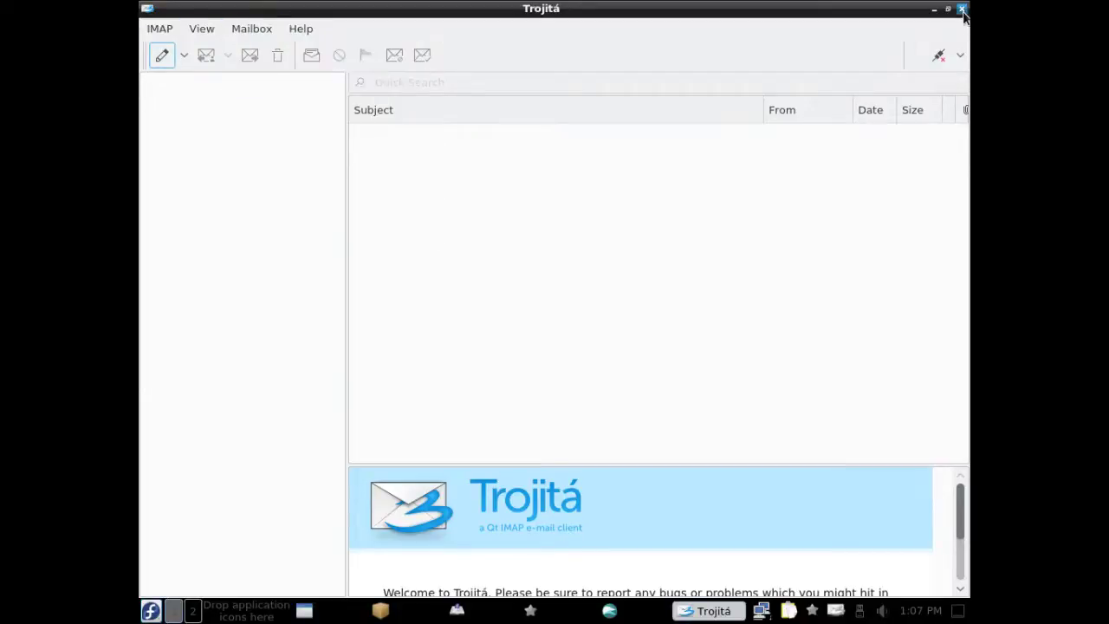
{"action": "left_click", "coordinate": [962, 9]}
{"action": "left_click", "coordinate": [478, 280]}
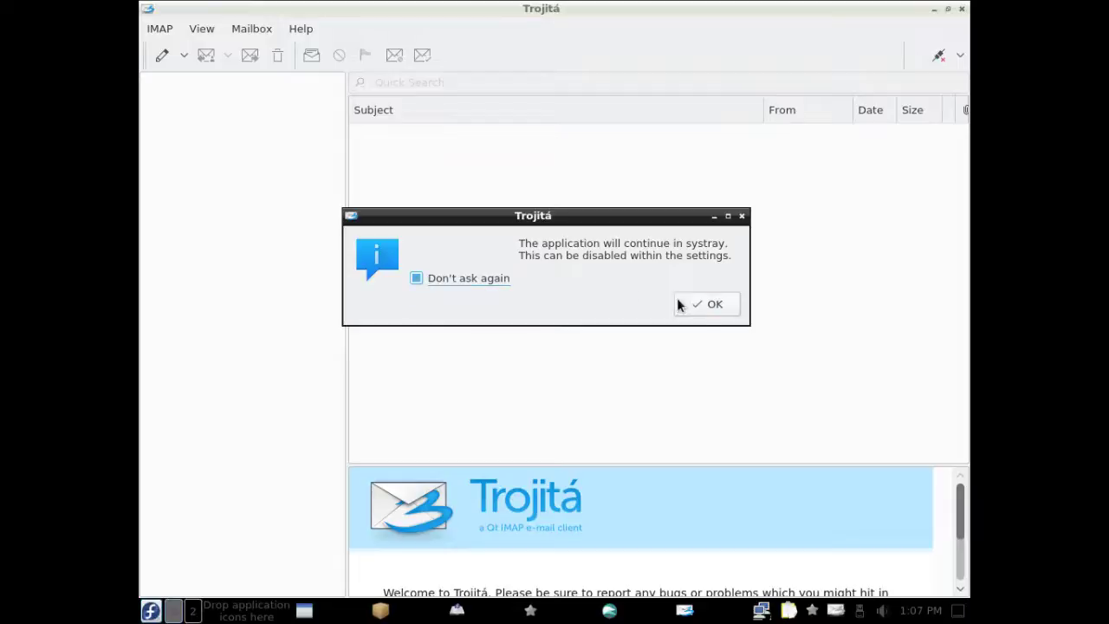
{"action": "left_click", "coordinate": [703, 308]}
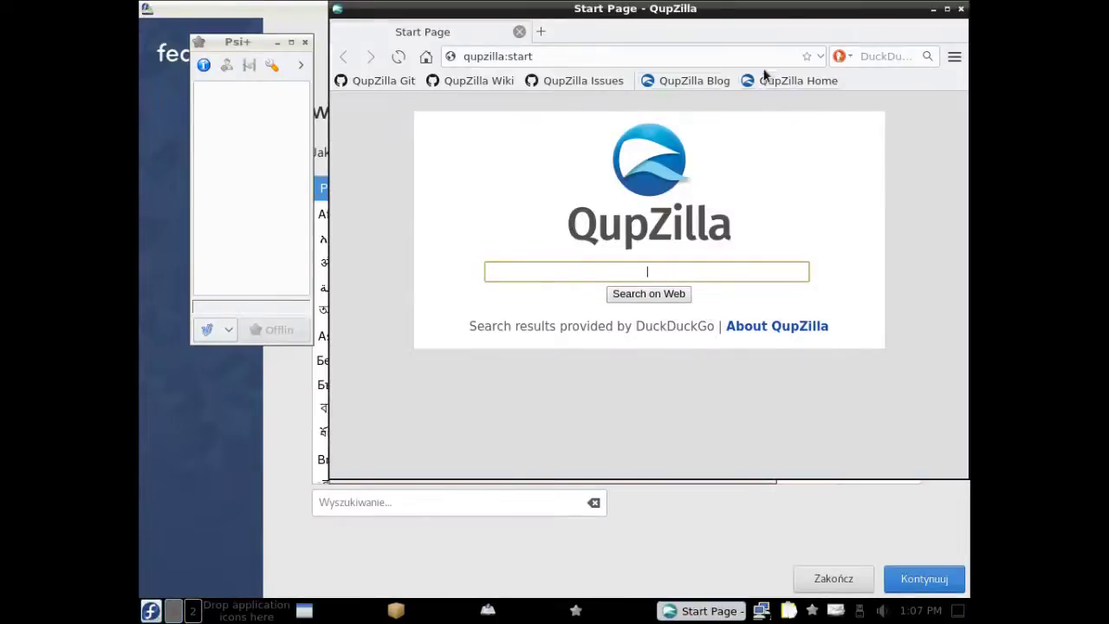
Check the application and QtWebEngine versions in About QupZilla and close the browser
{"action": "left_click", "coordinate": [954, 56]}
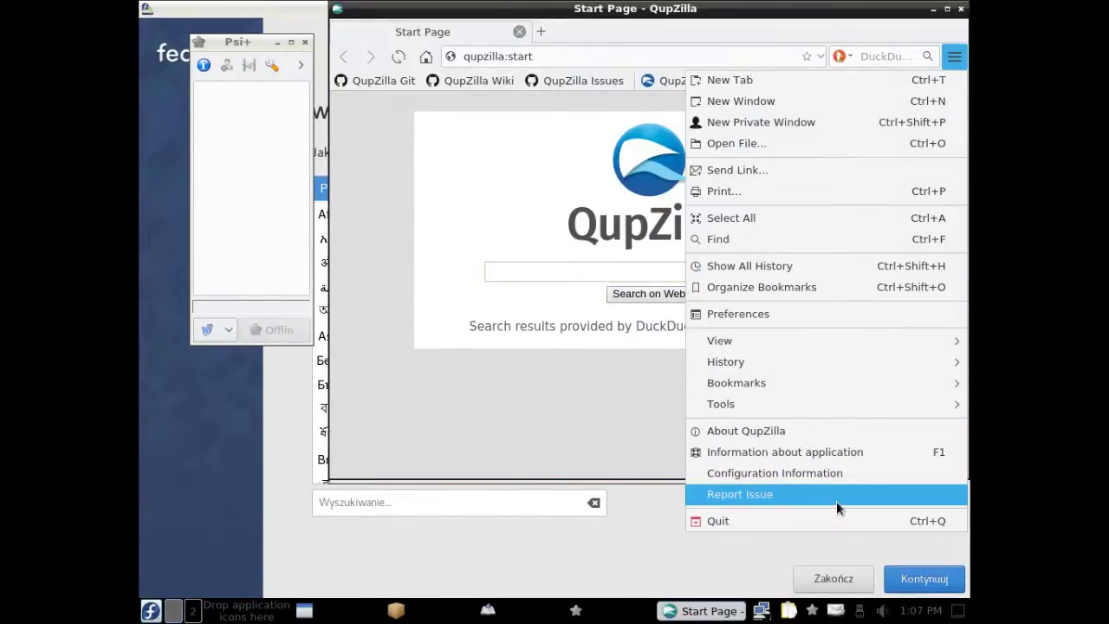
{"action": "left_click", "coordinate": [830, 431]}
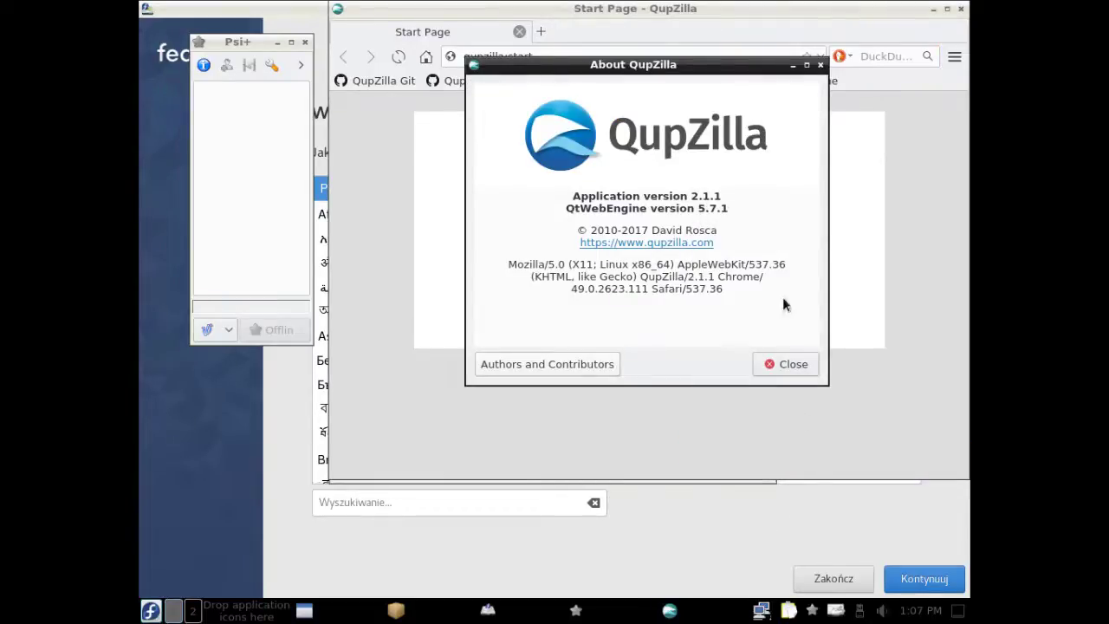
{"action": "left_click", "coordinate": [786, 367]}
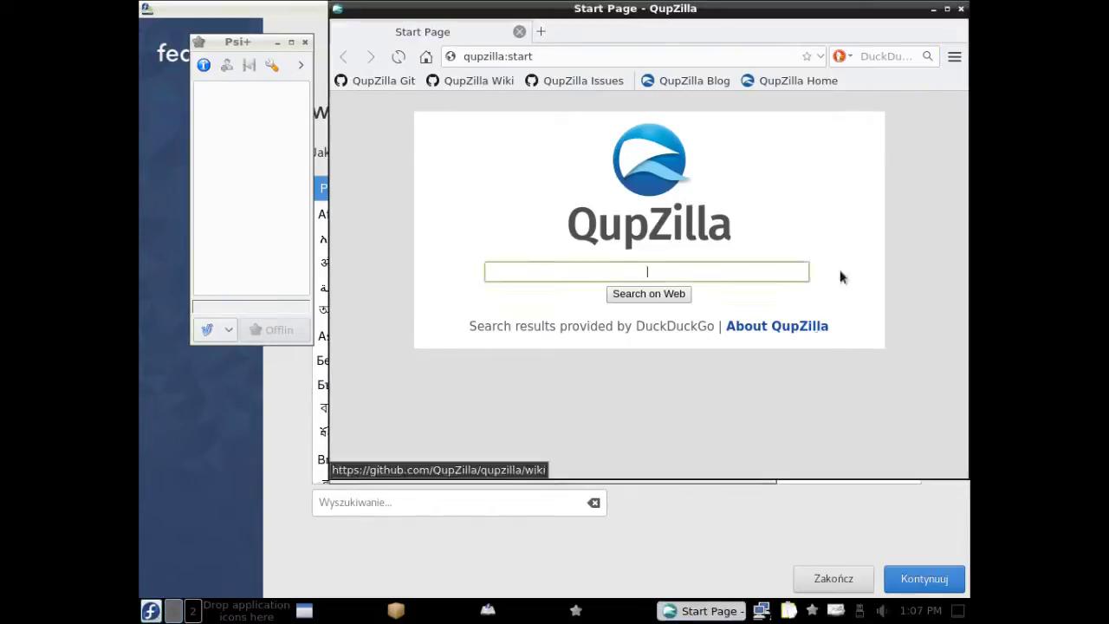
{"action": "left_click", "coordinate": [960, 10]}
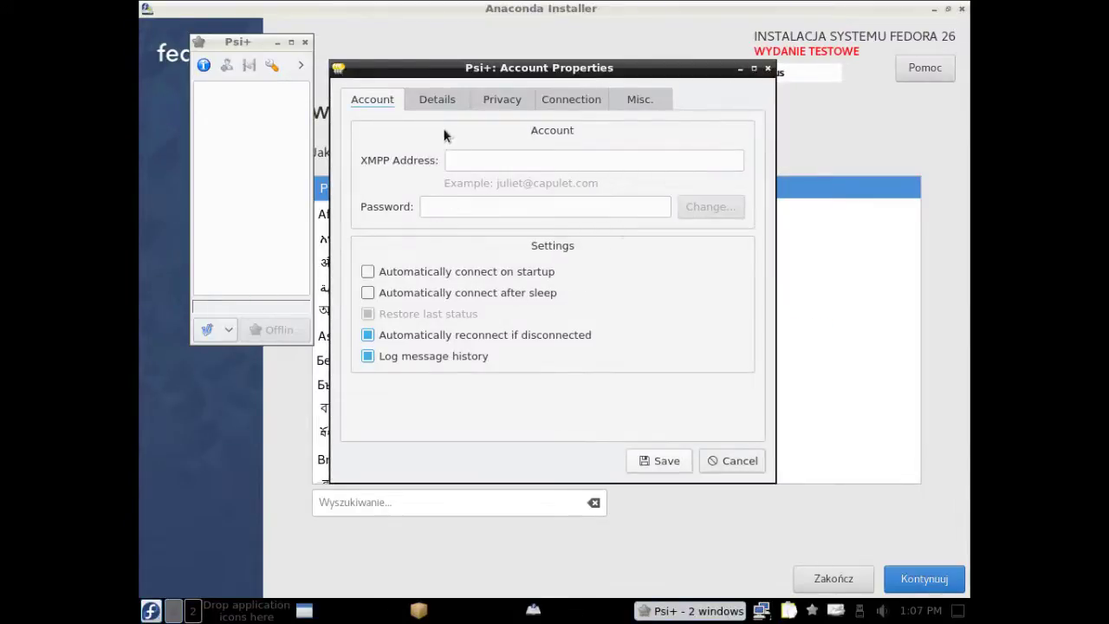
Cancel the Psi+ account properties, turn off tips at startup and close the Useful Tips dialog
{"action": "left_click", "coordinate": [731, 460]}
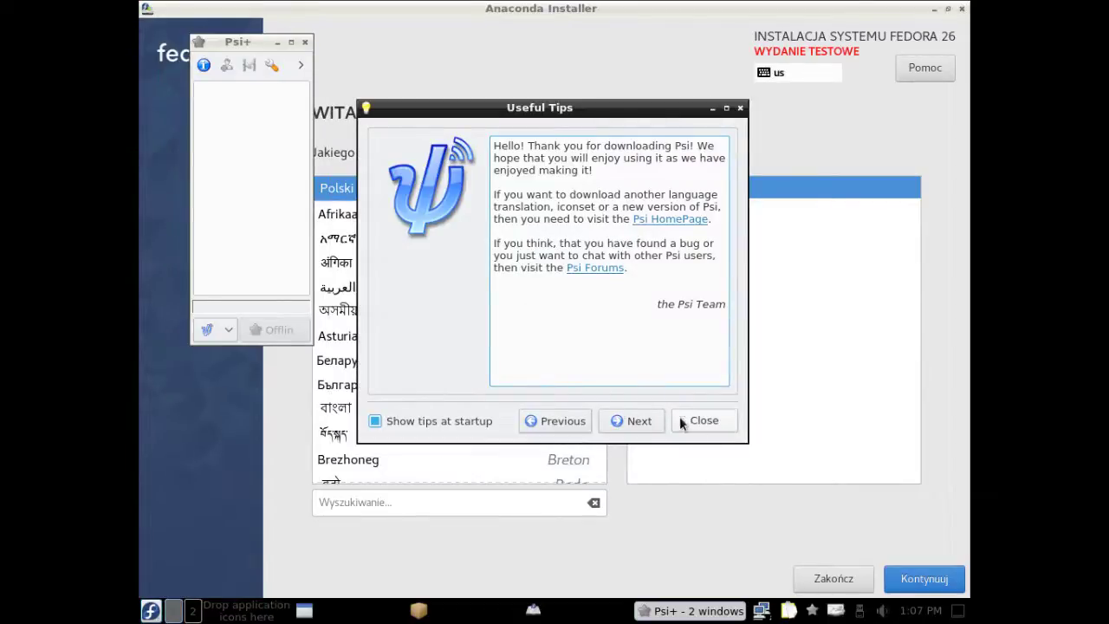
{"action": "left_click", "coordinate": [437, 416]}
{"action": "left_click", "coordinate": [700, 422]}
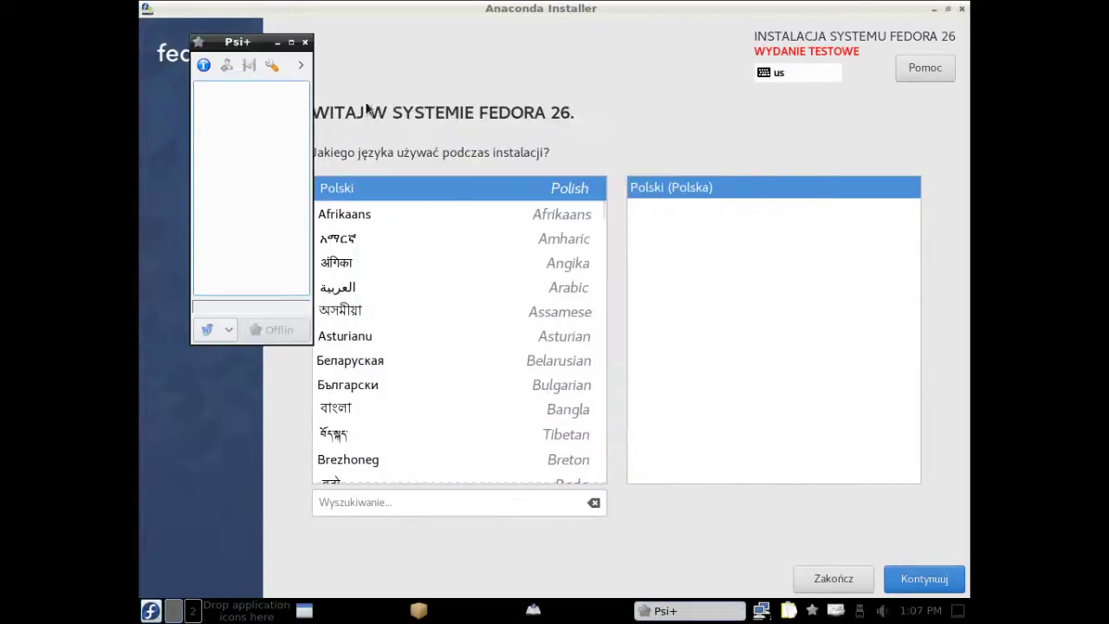
Enlarge the Psi+ window so that its whole toolbar fits
{"action": "left_click", "coordinate": [291, 66]}
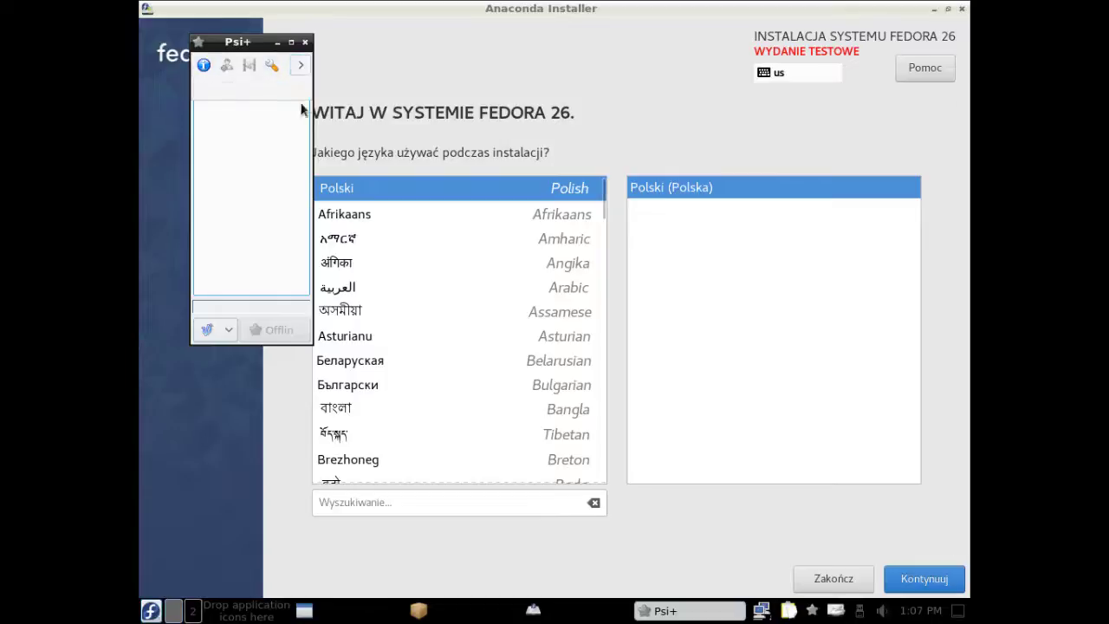
{"action": "left_click_drag", "start_coordinate": [311, 343], "coordinate": [433, 436]}
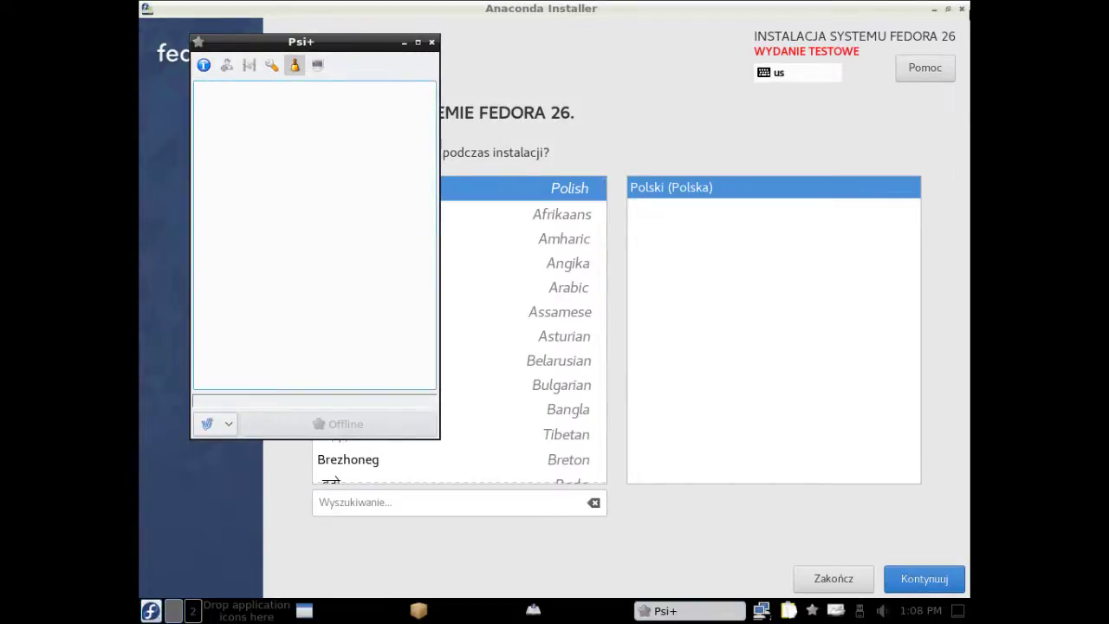
Close the Anaconda Installer and confirm ending the Fedora 26 installation
{"action": "left_click", "coordinate": [961, 9]}
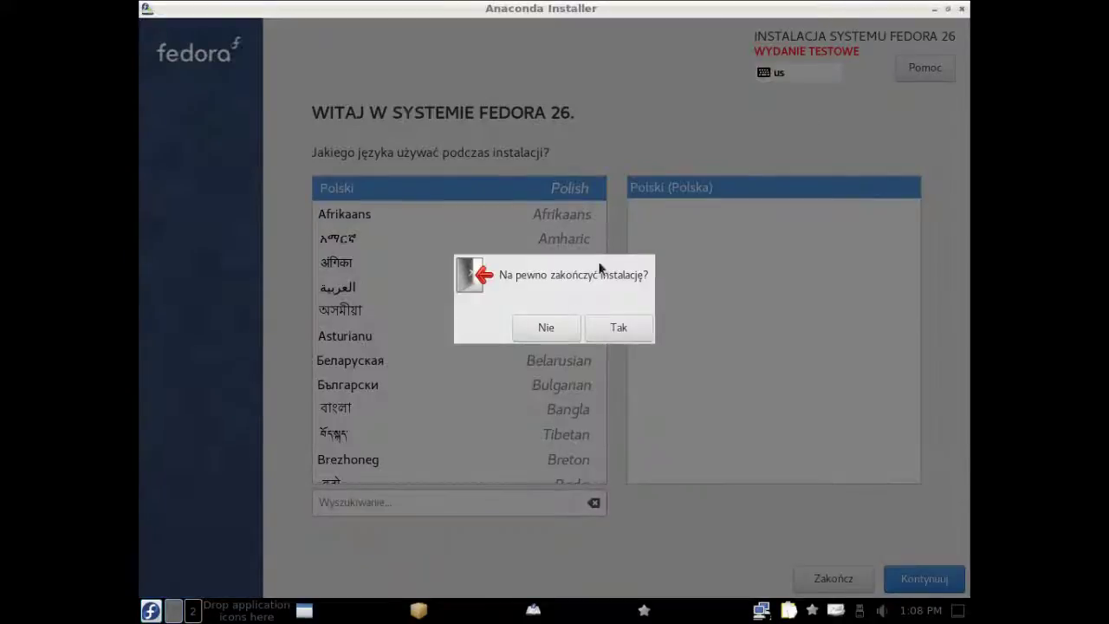
{"action": "left_click", "coordinate": [611, 336]}
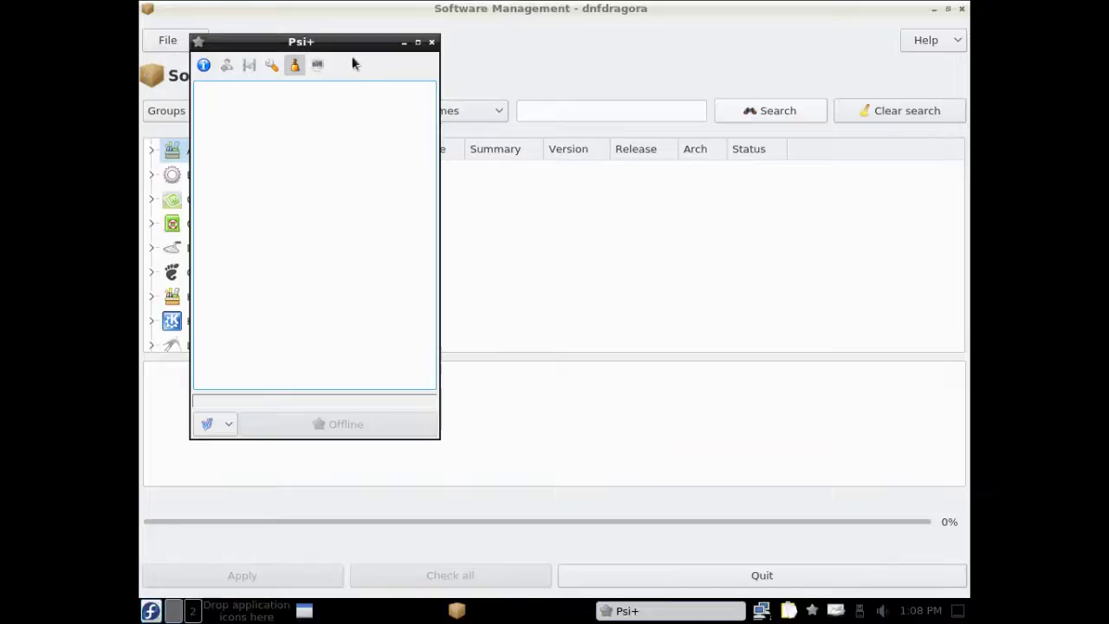
{"action": "left_click", "coordinate": [205, 66]}
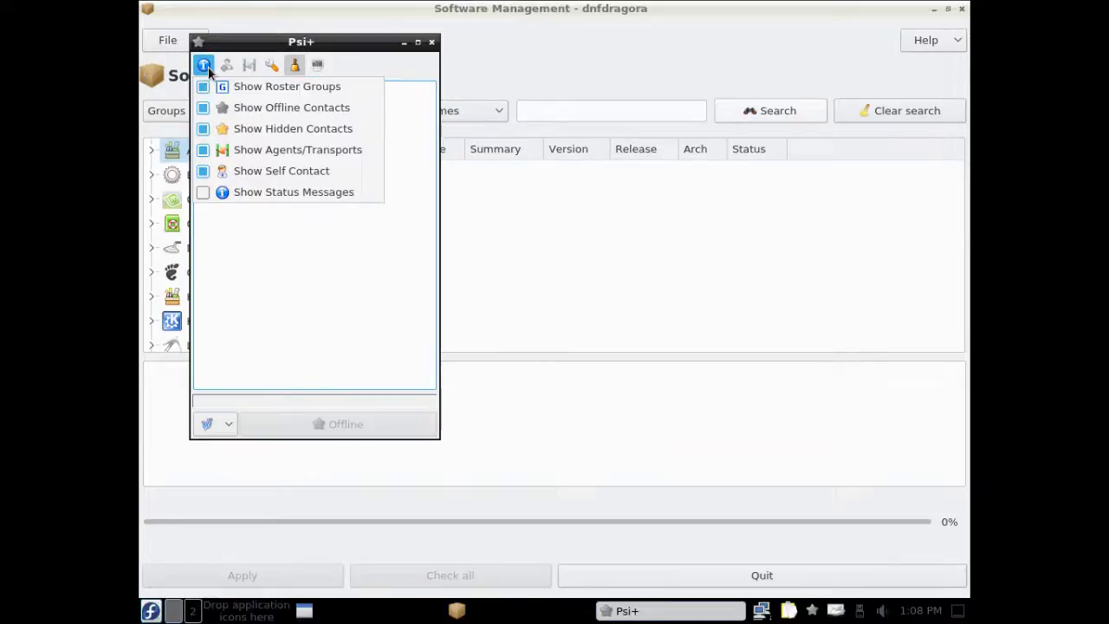
{"action": "left_click", "coordinate": [376, 66]}
{"action": "right_click", "coordinate": [376, 64]}
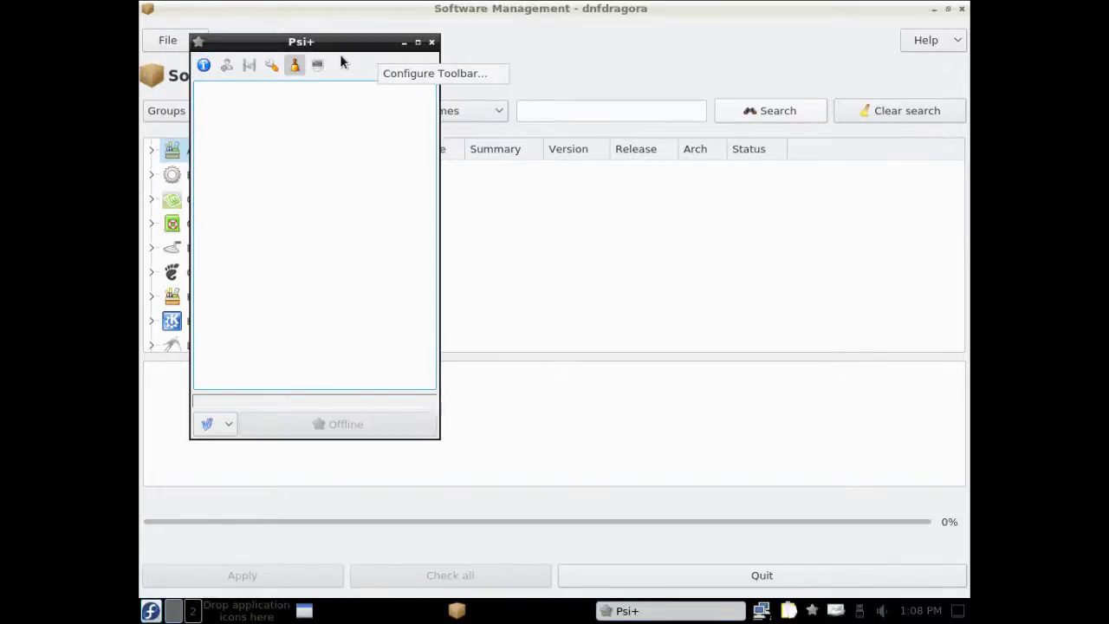
{"action": "left_click", "coordinate": [199, 43]}
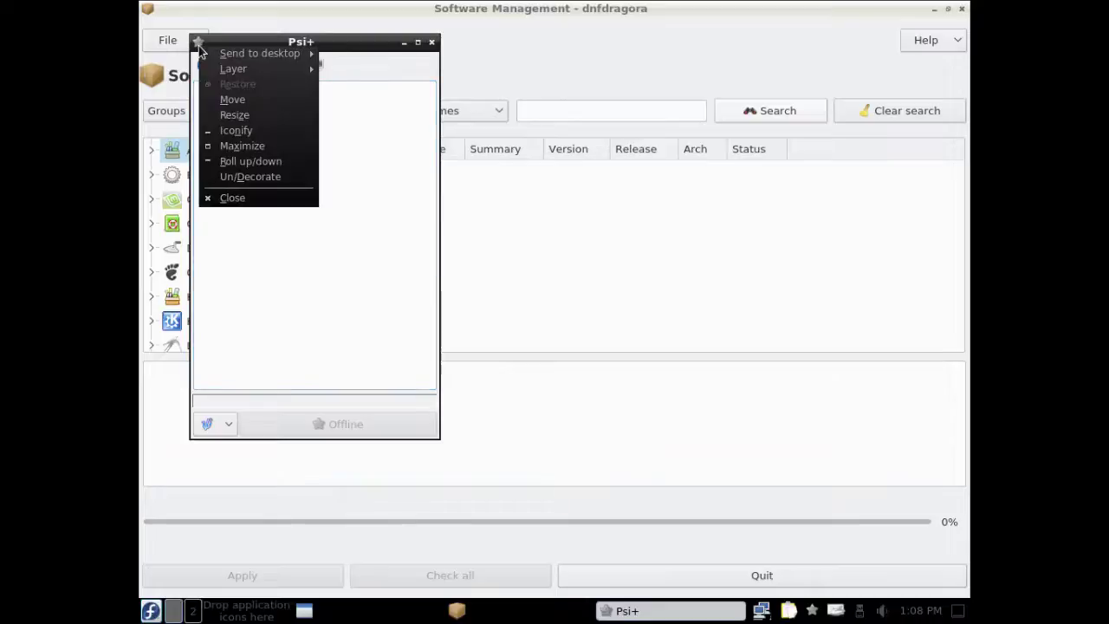
{"action": "left_click", "coordinate": [199, 43]}
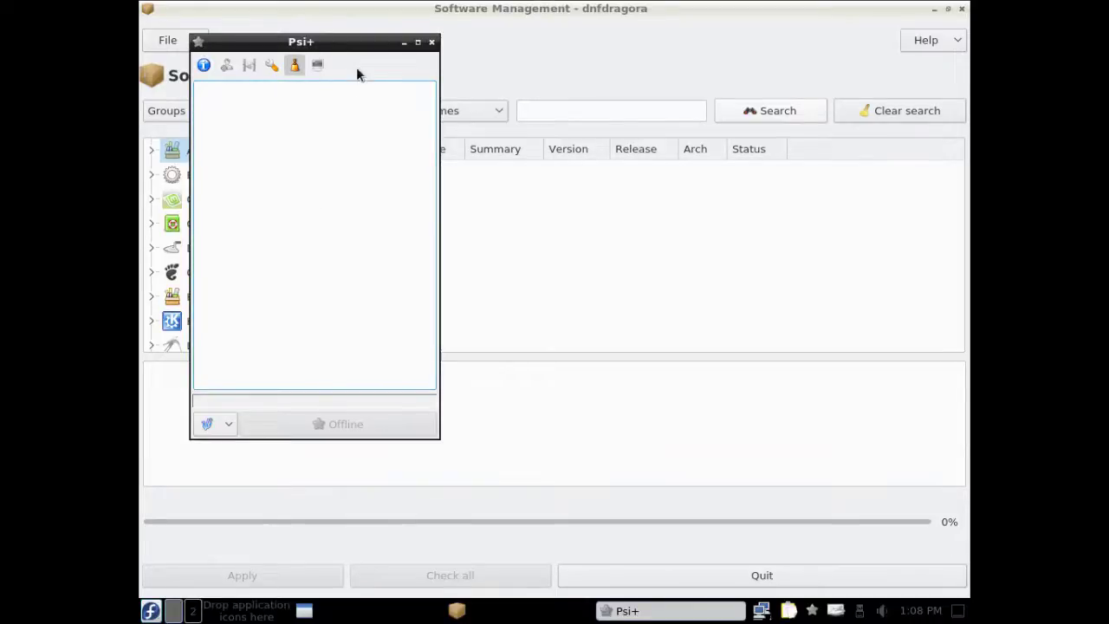
Review the Toolbars and Application settings in the Psi+ options and cancel the dialog without changes
{"action": "right_click", "coordinate": [356, 69]}
{"action": "left_click", "coordinate": [366, 74]}
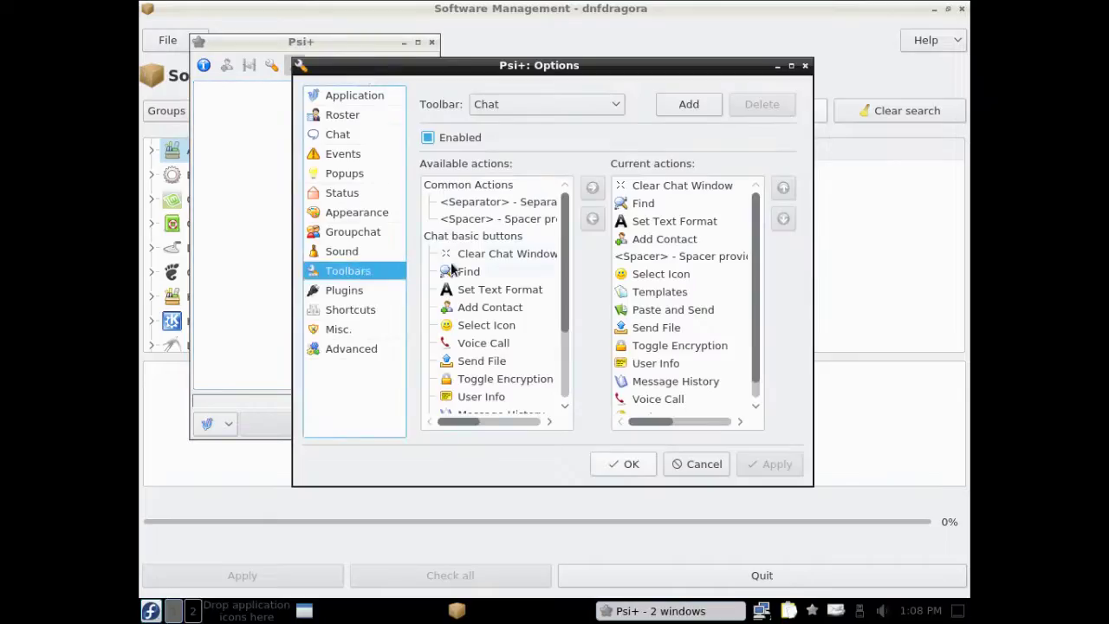
{"action": "scroll", "coordinate": [510, 357], "scroll_direction": "down", "scroll_amount": 2}
{"action": "scroll", "coordinate": [517, 371], "scroll_direction": "up", "scroll_amount": 2}
{"action": "left_click", "coordinate": [345, 98]}
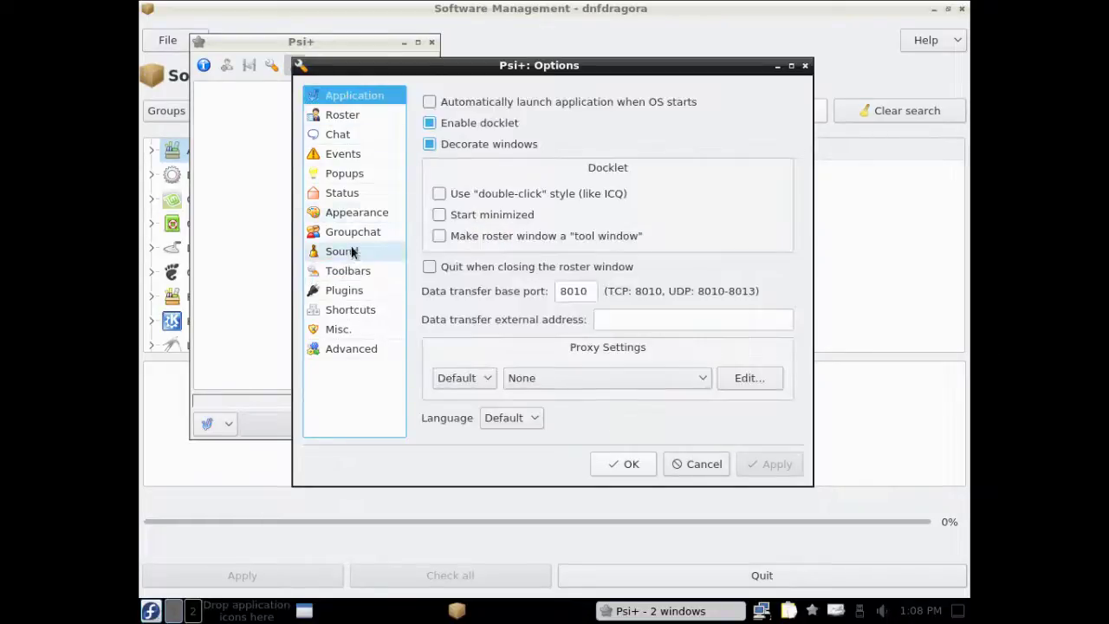
{"action": "left_click", "coordinate": [667, 467]}
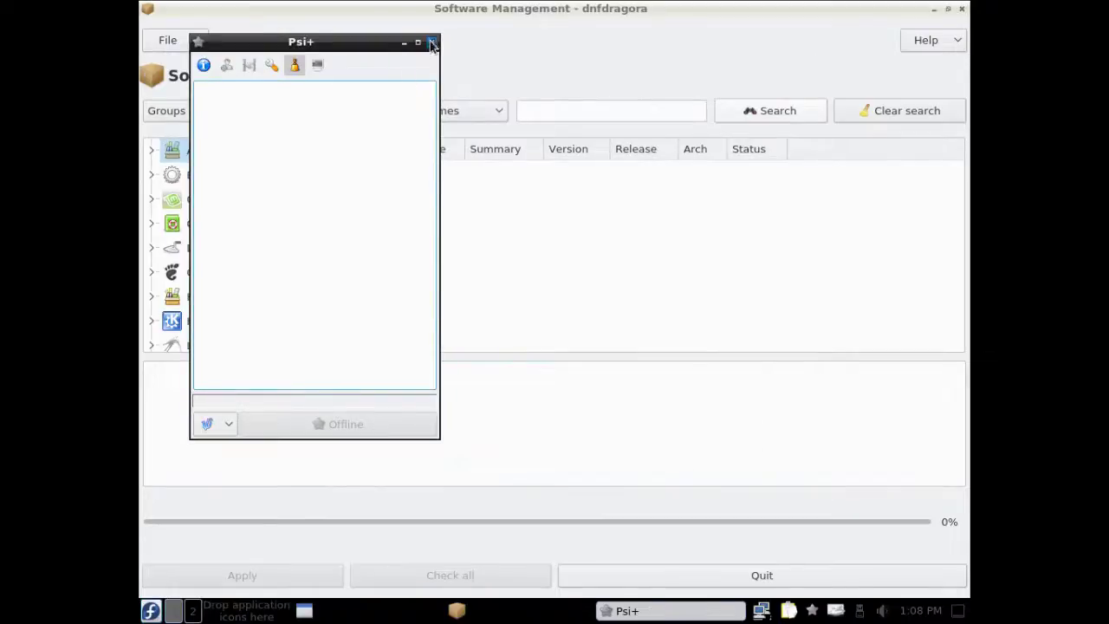